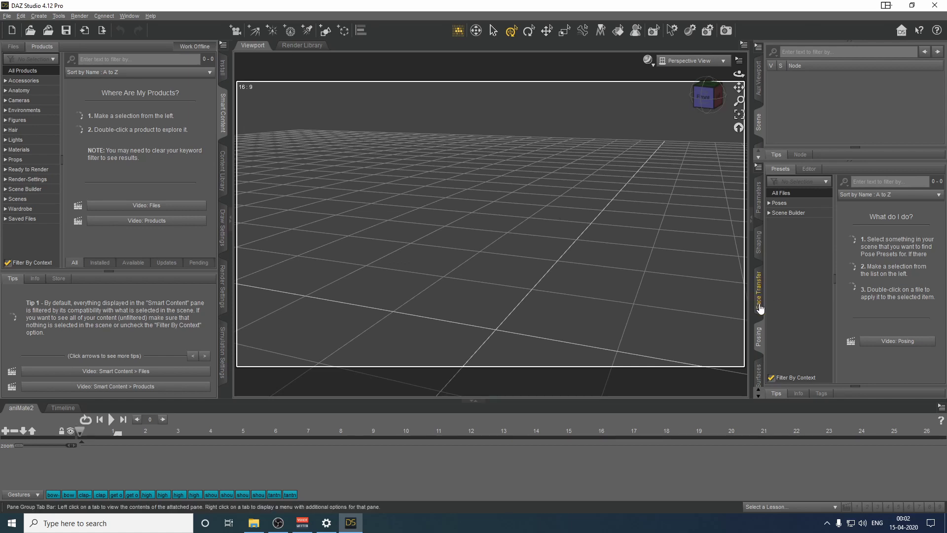
- Load the serious man in the white crew-neck photo from Downloads as the Face Transfer source, with Male gender
left_click(765, 289)
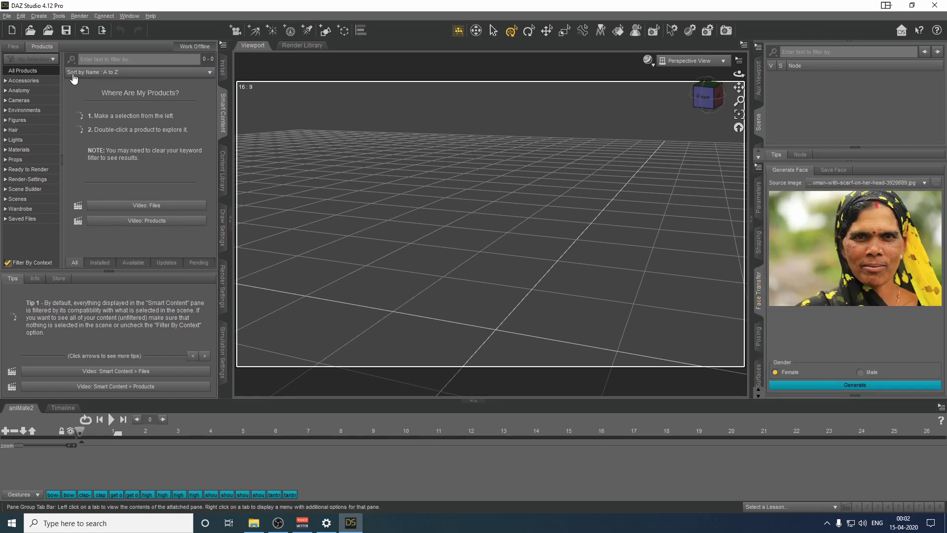
left_click(862, 183)
left_click(854, 174)
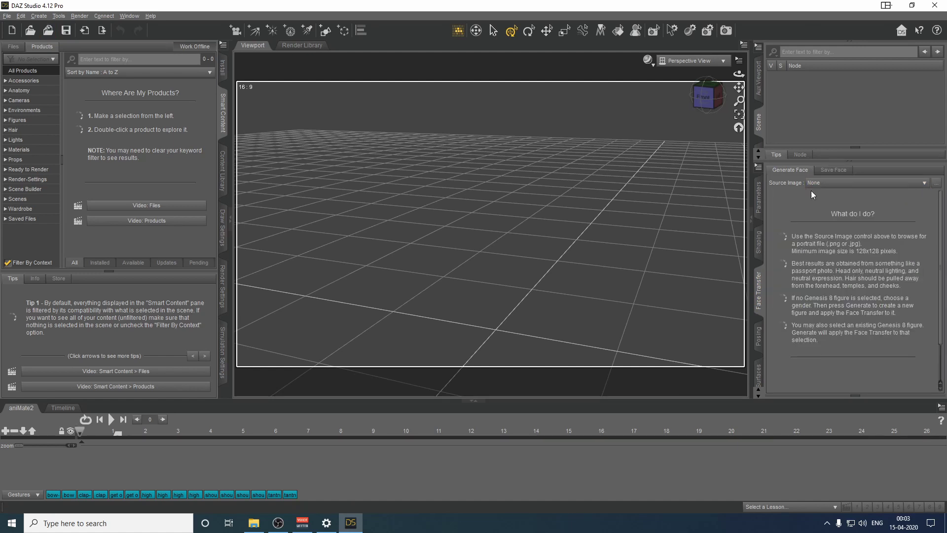
left_click(872, 182)
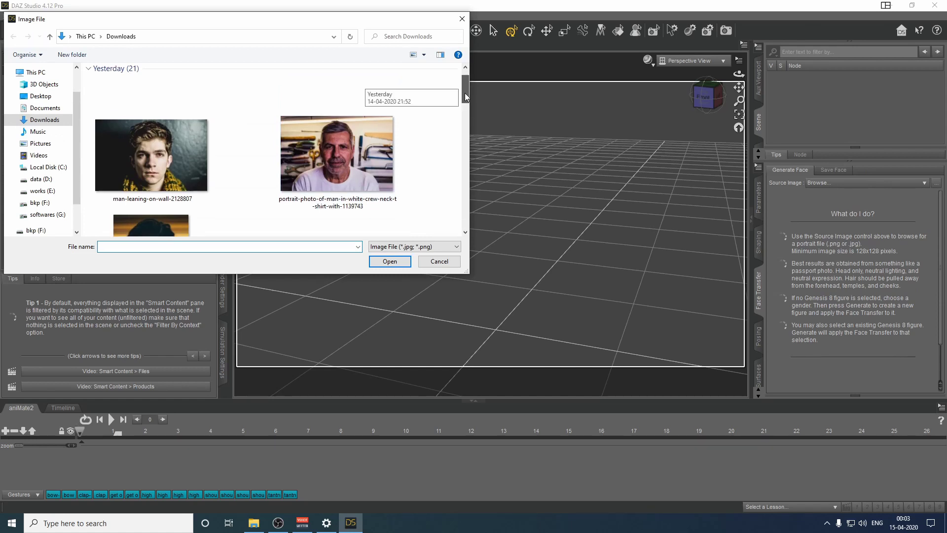
left_click_drag(462, 88, 465, 139)
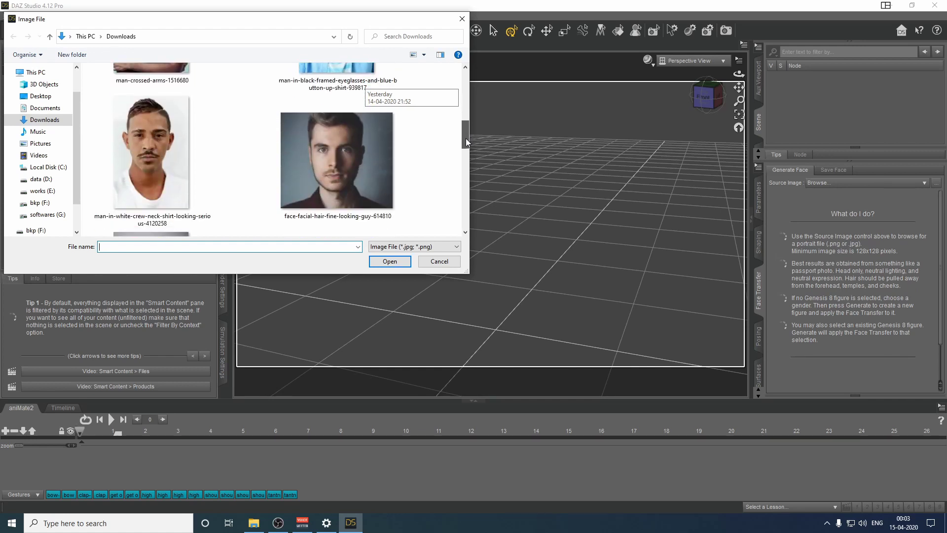
left_click(155, 145)
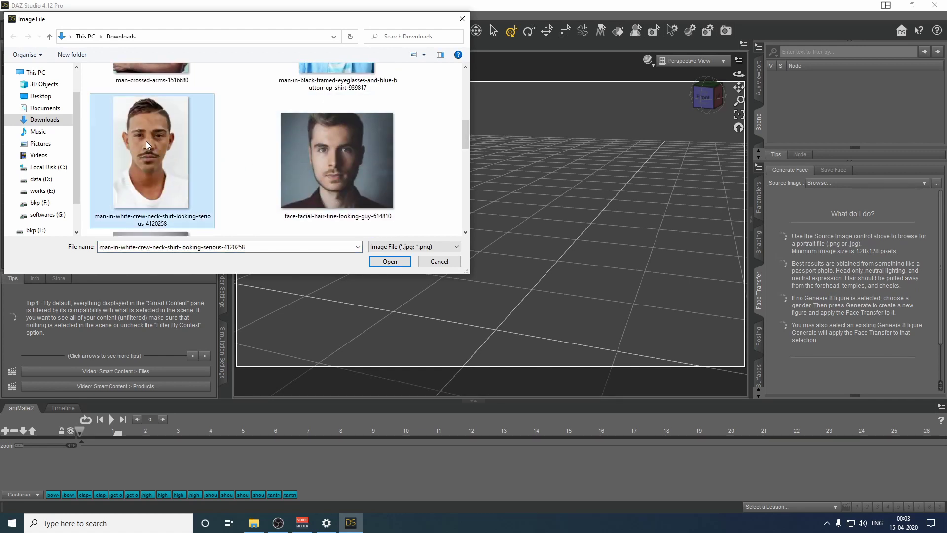
left_click(390, 261)
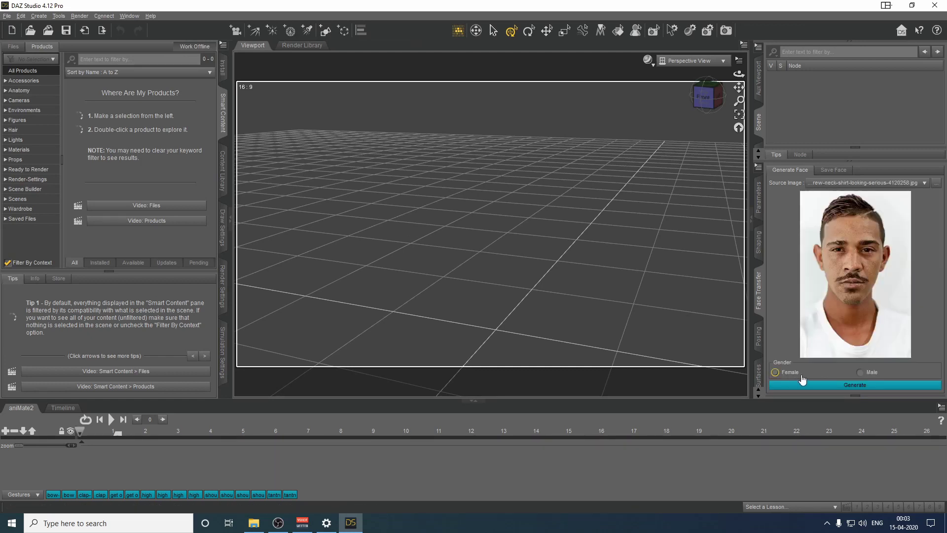
left_click(869, 377)
- Generate the Genesis 8 Male from the photo and inspect its head from front and side
left_click(852, 383)
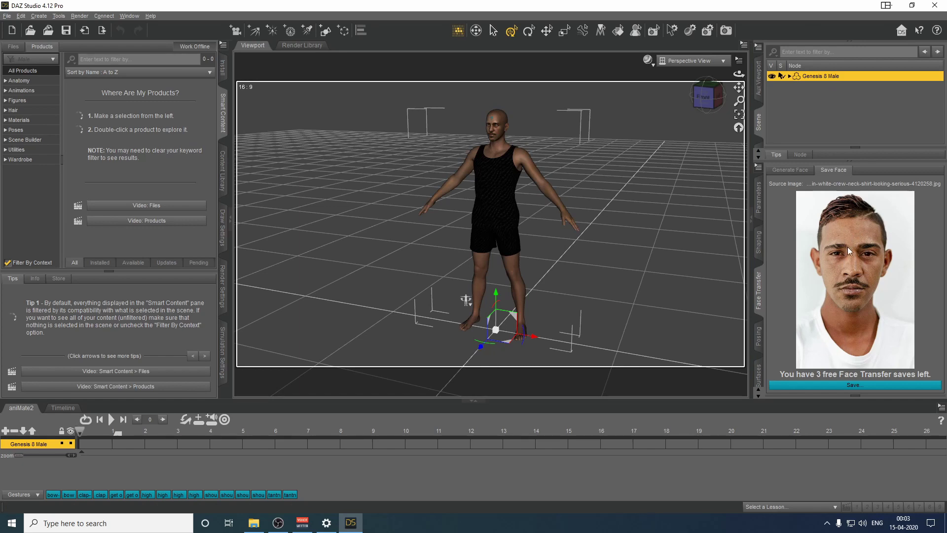
scroll(492, 99, "down", 2)
scroll(493, 94, "up", 2)
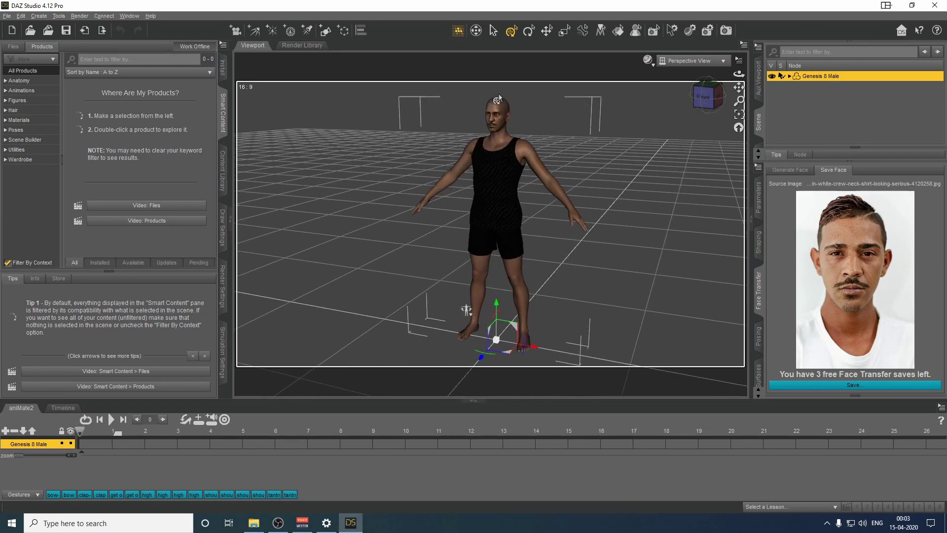
scroll(493, 93, "up", 3)
scroll(493, 94, "up", 2)
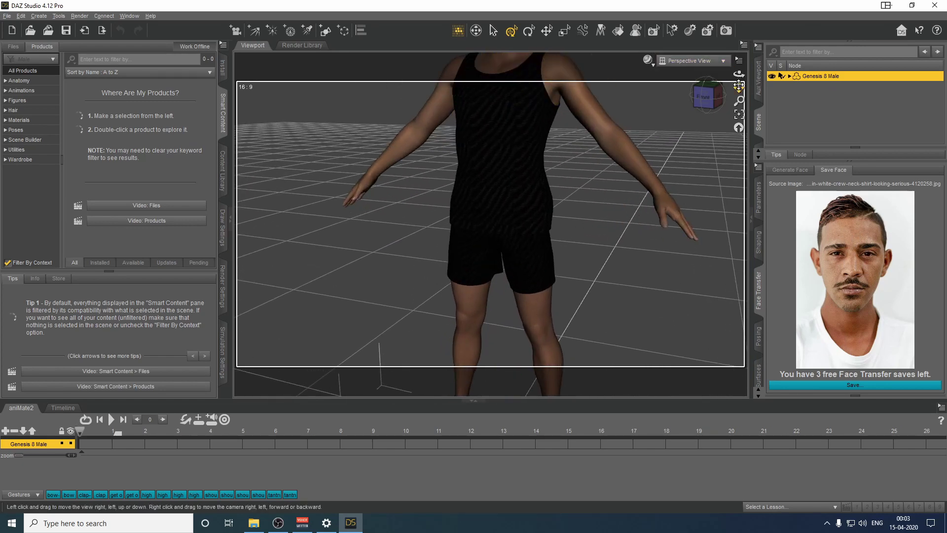
left_click_drag(738, 86, 580, 123)
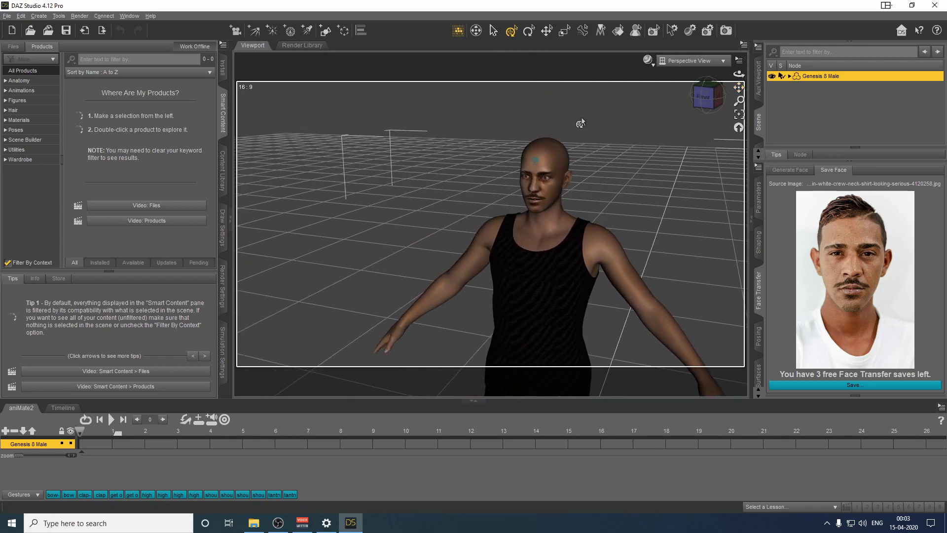
scroll(580, 123, "up", 2)
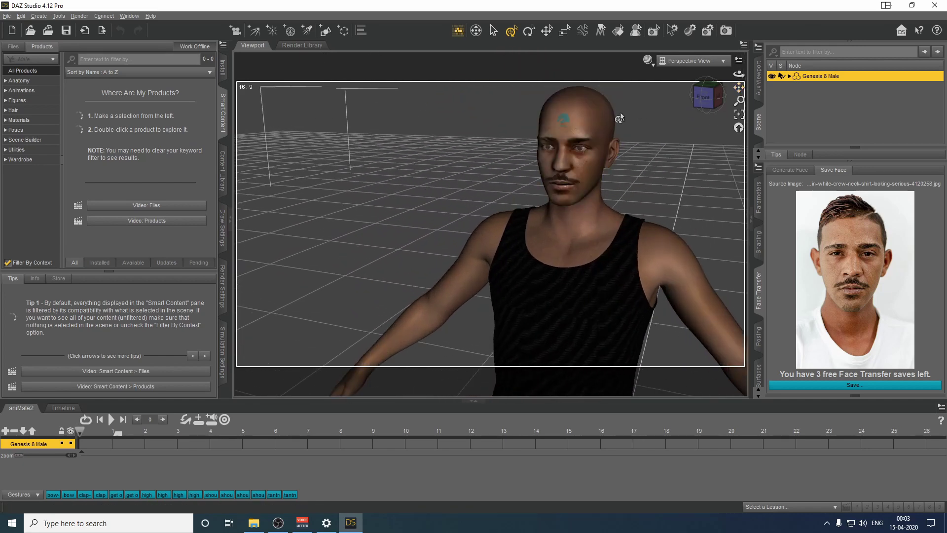
scroll(580, 124, "up", 2)
left_click_drag(738, 75, 738, 87)
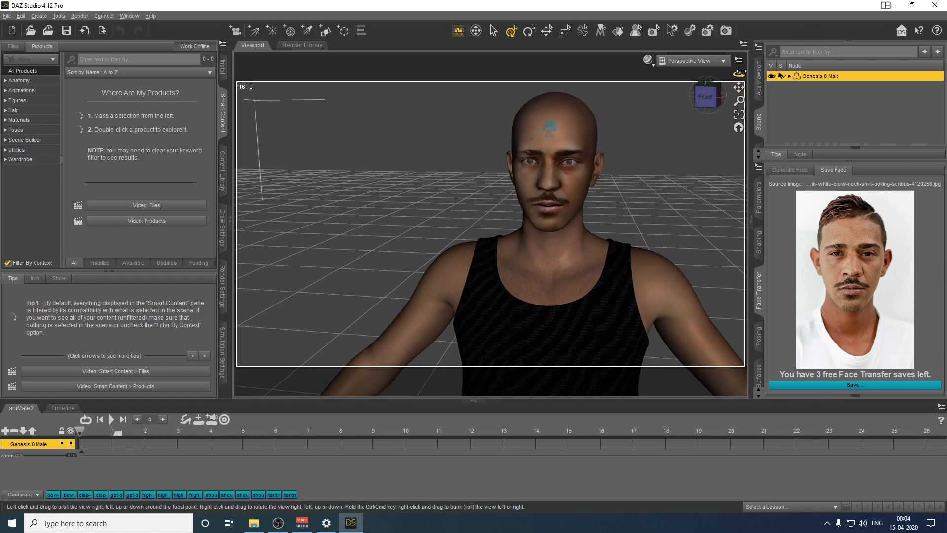
mouse_move(739, 127)
left_mouse_down()
mouse_move(688, 129)
mouse_move(732, 178)
left_mouse_up()
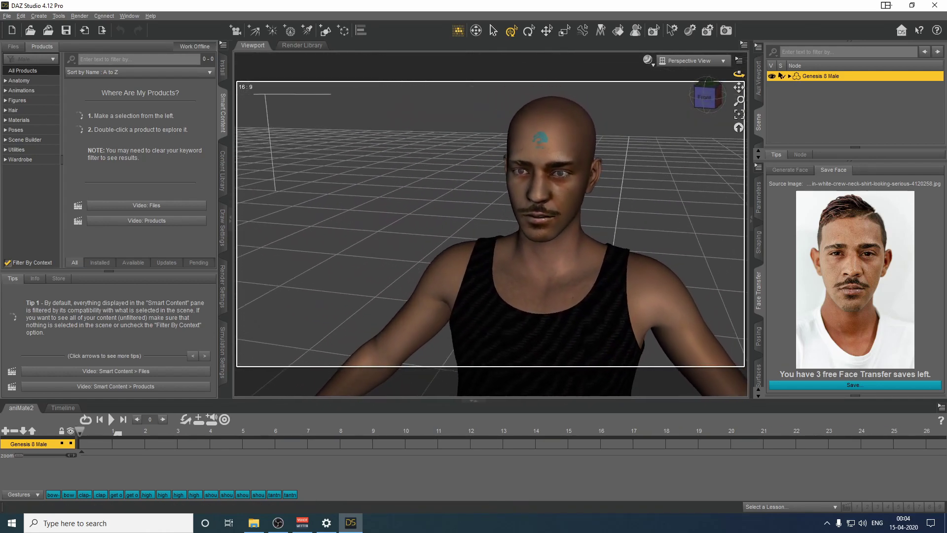
left_click_drag(738, 128, 721, 88)
scroll(555, 122, "up", 2)
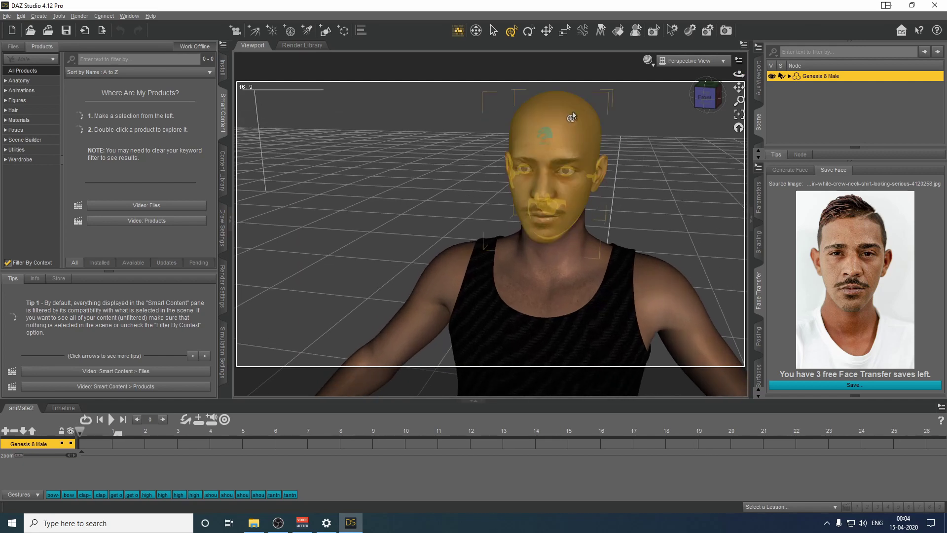
scroll(581, 111, "up", 2)
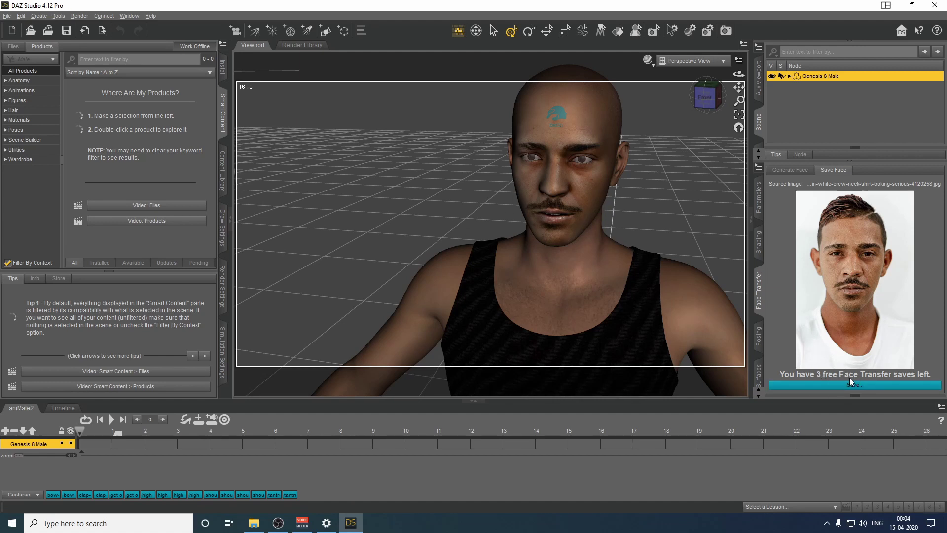
mouse_move(854, 384)
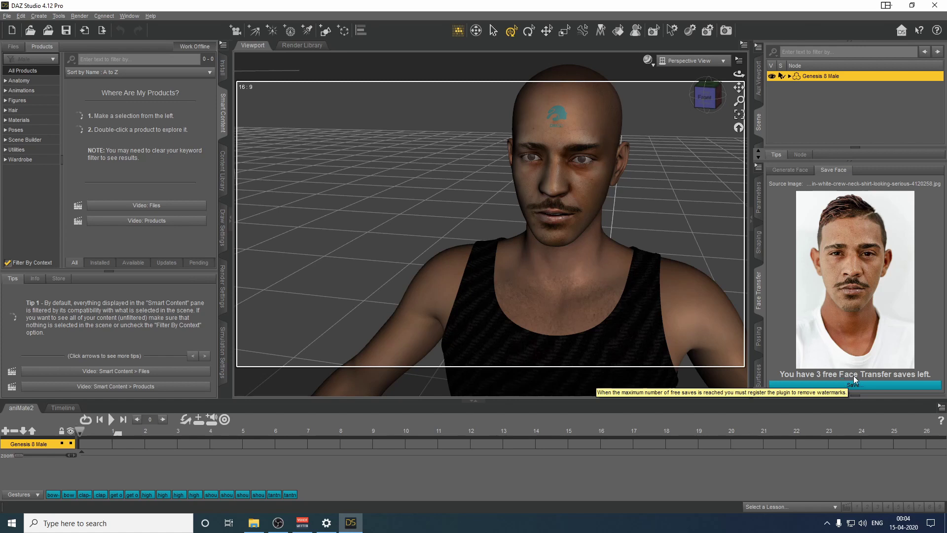
left_click(843, 383)
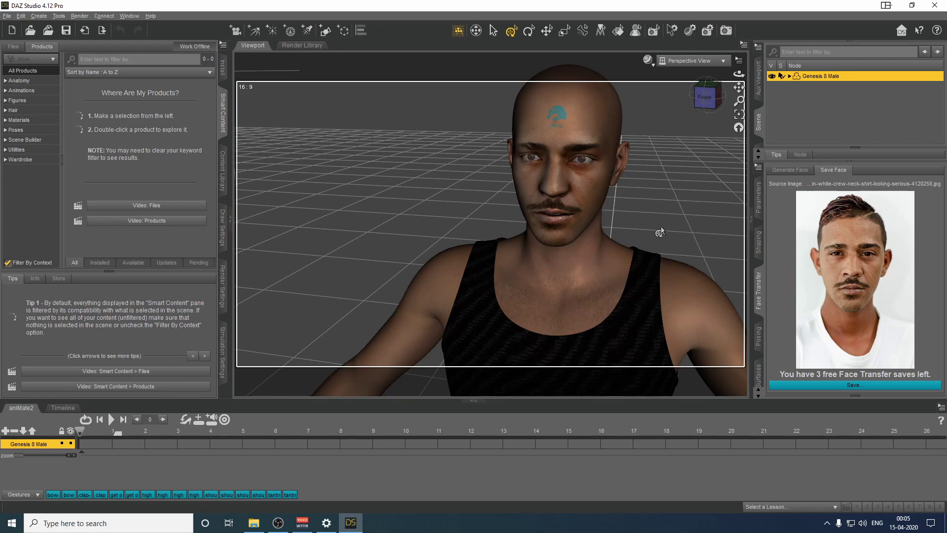
left_click_drag(739, 126, 740, 128)
- Generate a new face from the older man's white t-shirt portrait, with the Aux Viewport shown
left_click(757, 85)
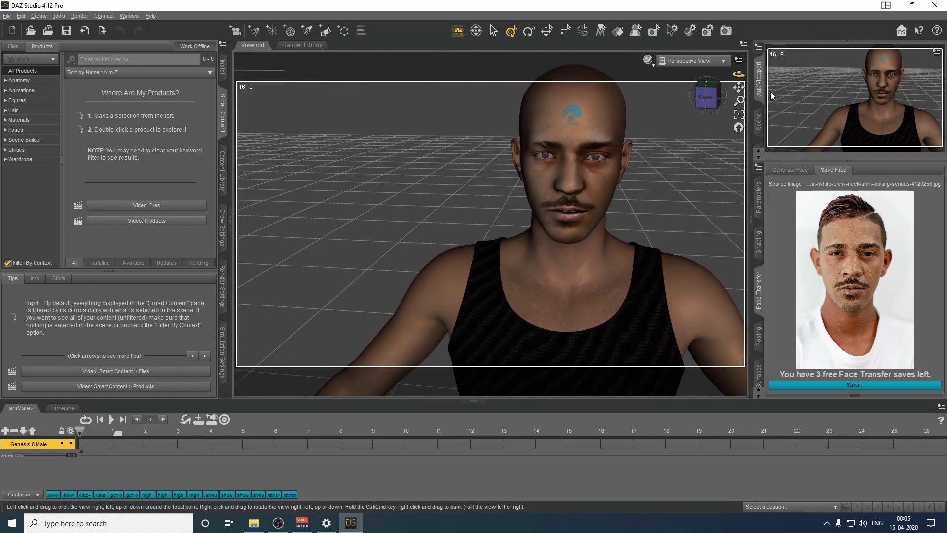
left_click(787, 171)
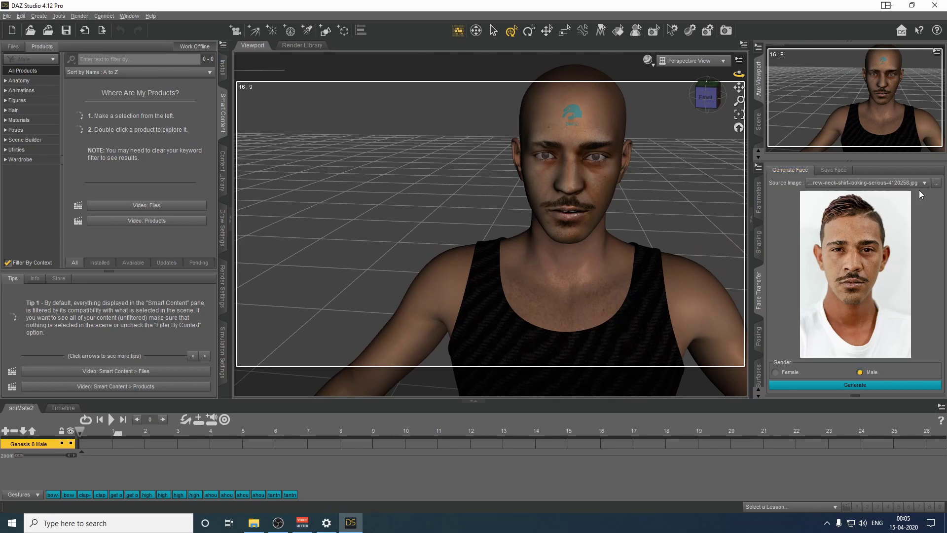
left_click(866, 182)
left_click(859, 143)
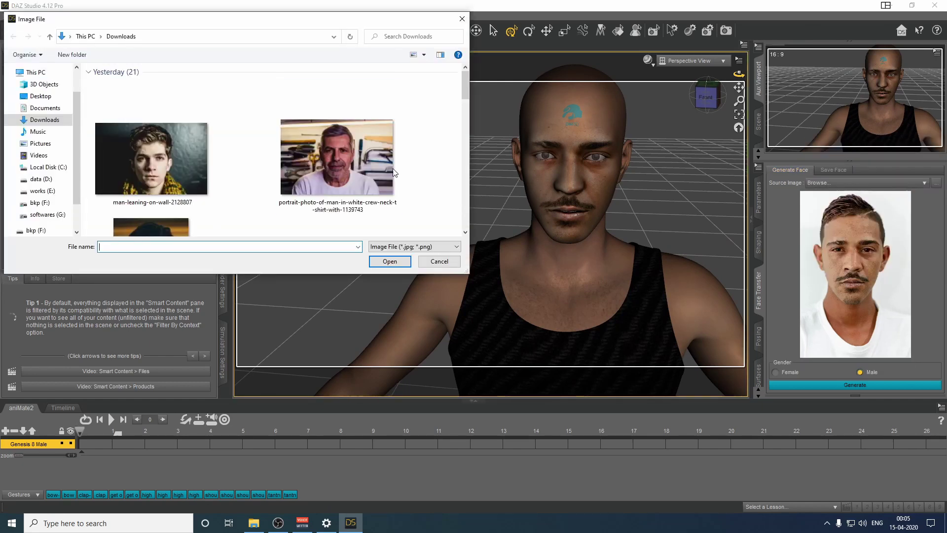
left_click(336, 160)
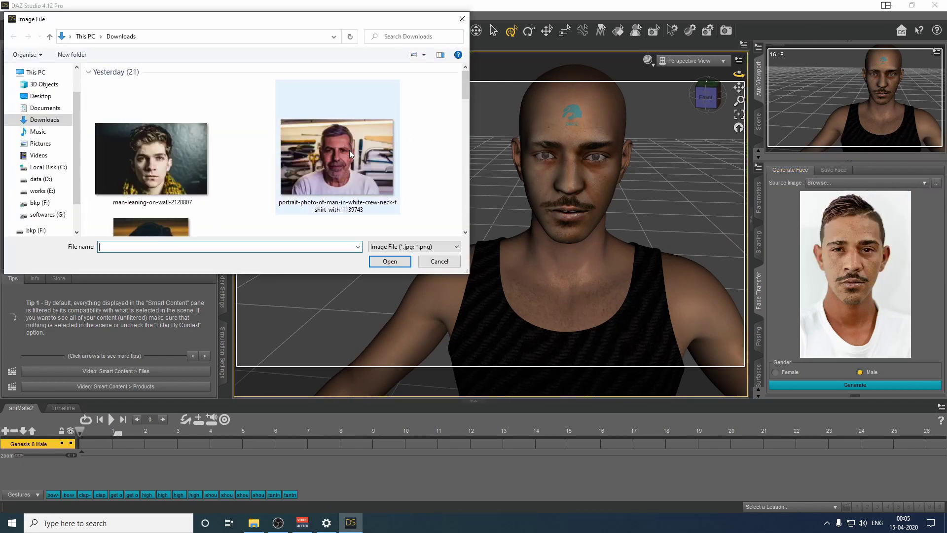
left_click(400, 265)
left_click(851, 387)
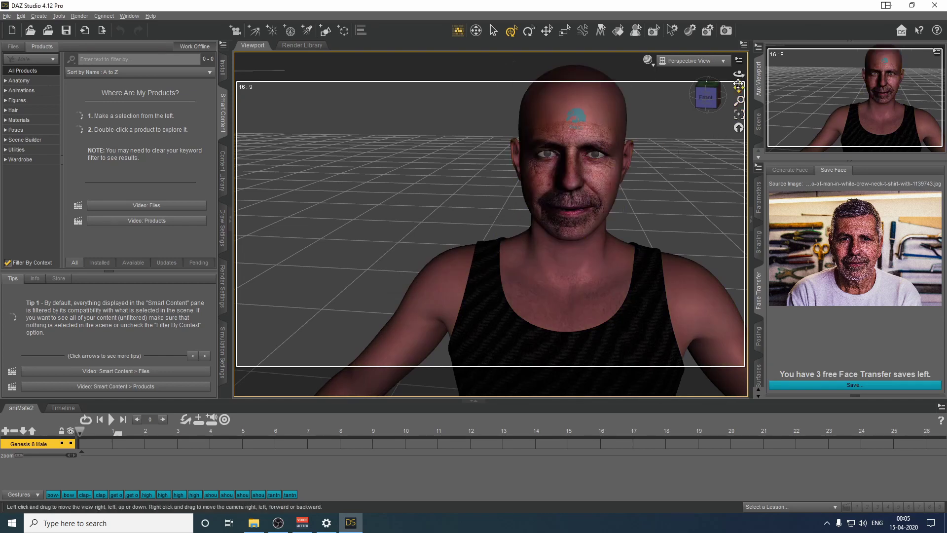
mouse_move(738, 74)
left_mouse_down()
mouse_move(695, 76)
mouse_move(710, 76)
left_mouse_up()
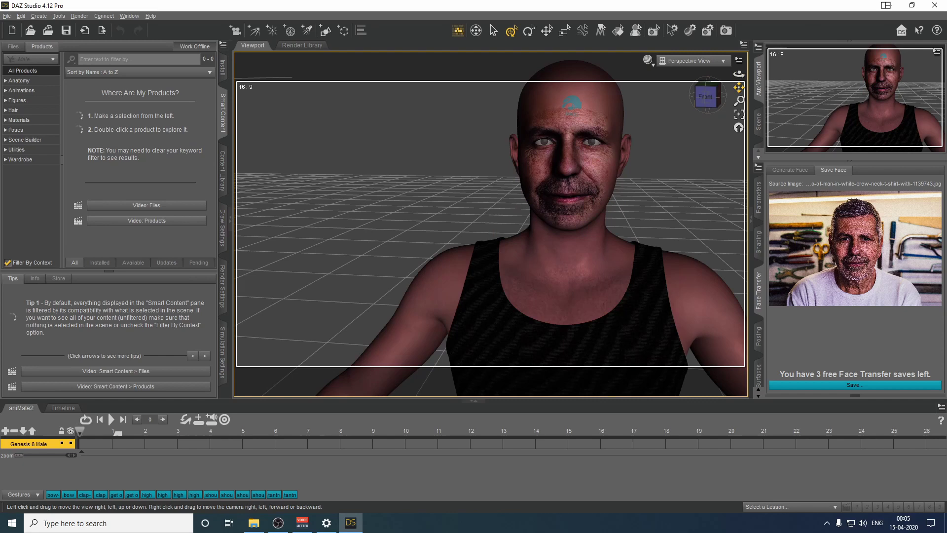
- Dial up the Bodybuilder Size and Portly body morphs, then orbit to check the build
left_click_drag(737, 88, 736, 87)
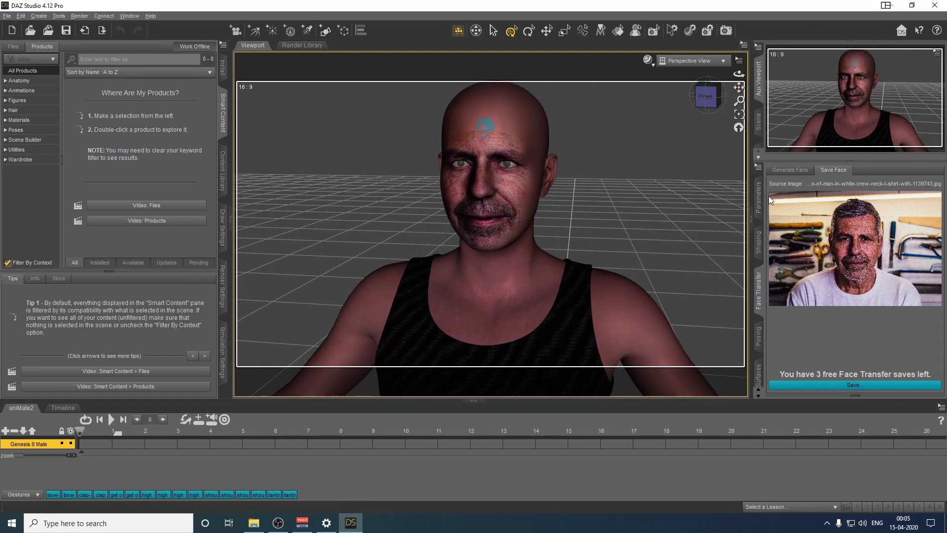
left_click(758, 245)
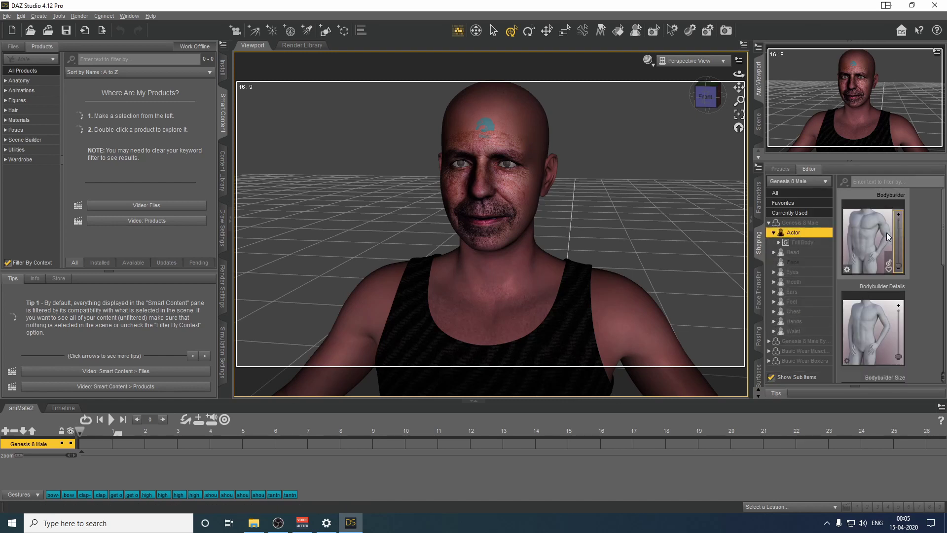
left_click_drag(898, 266, 898, 221)
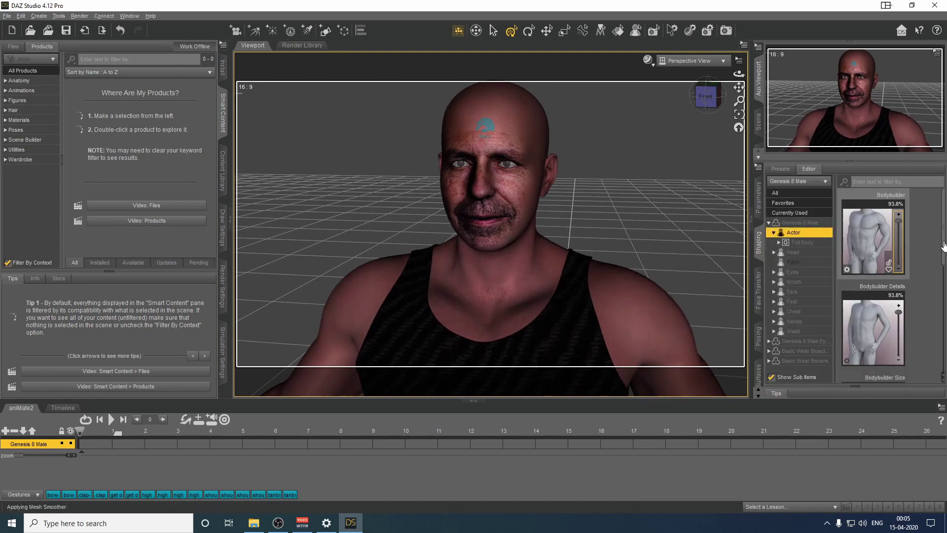
left_click_drag(943, 246, 945, 353)
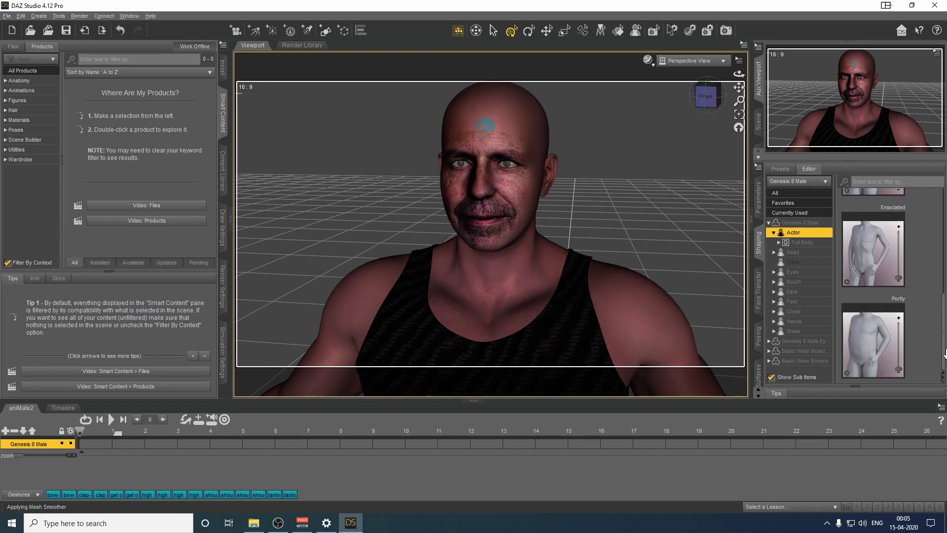
scroll(639, 248, "down", 3)
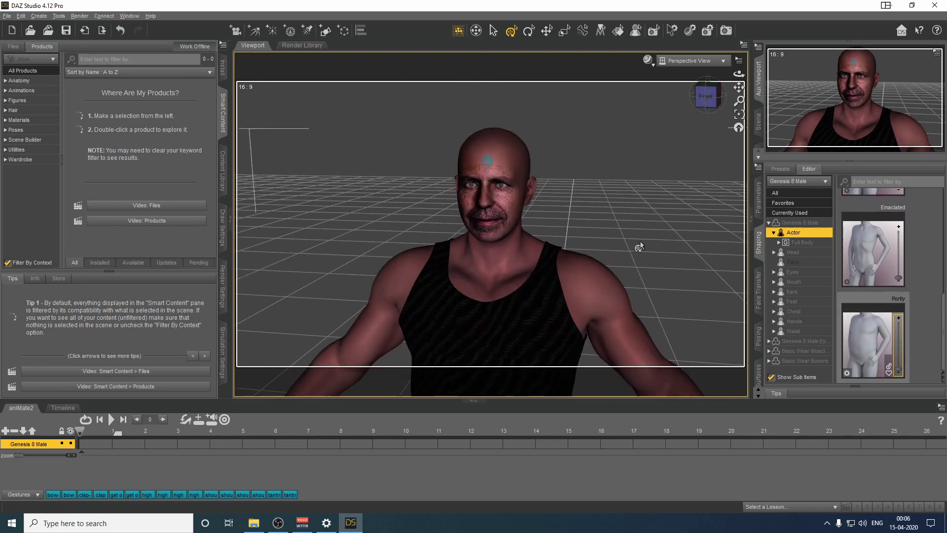
scroll(639, 247, "down", 2)
scroll(635, 248, "down", 1)
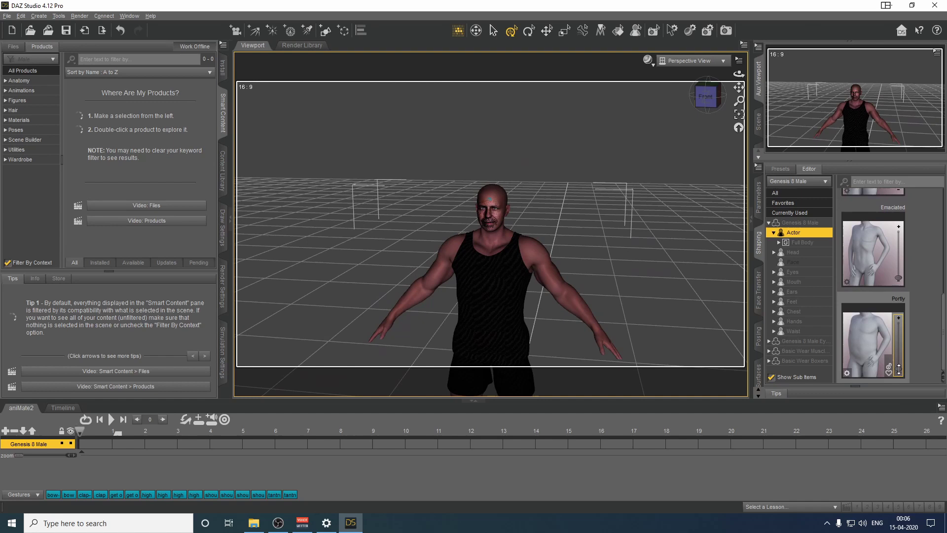
left_click_drag(898, 355, 904, 317)
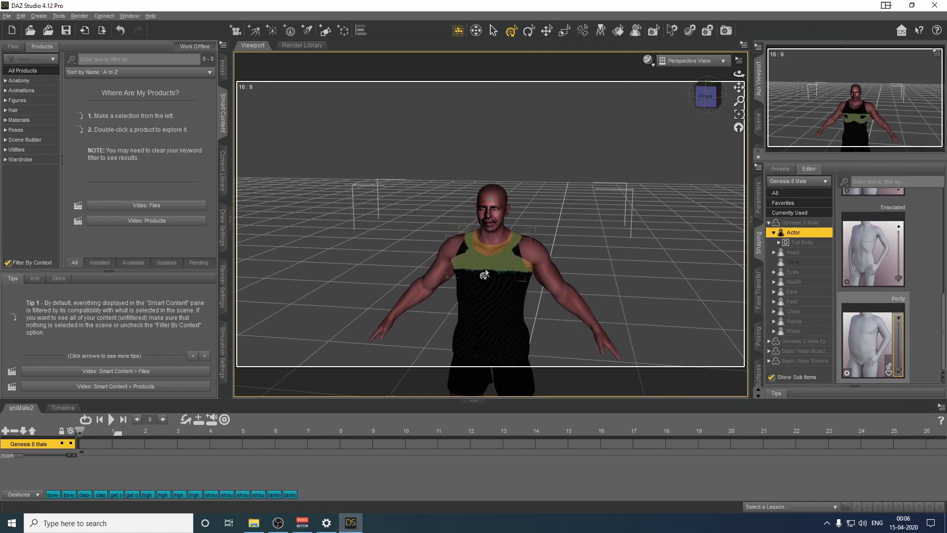
scroll(494, 266, "up", 2)
scroll(498, 225, "up", 1)
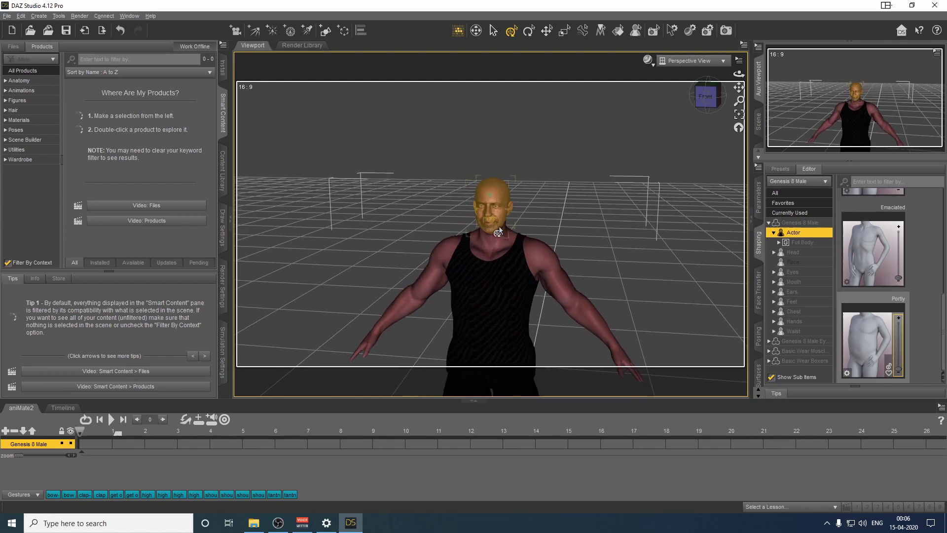
scroll(499, 226, "up", 1)
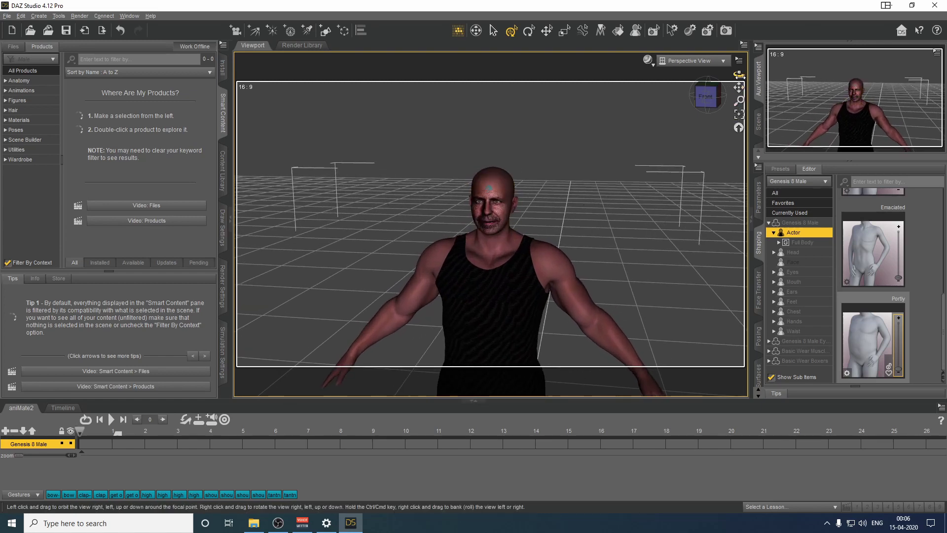
left_click_drag(738, 75, 271, 169)
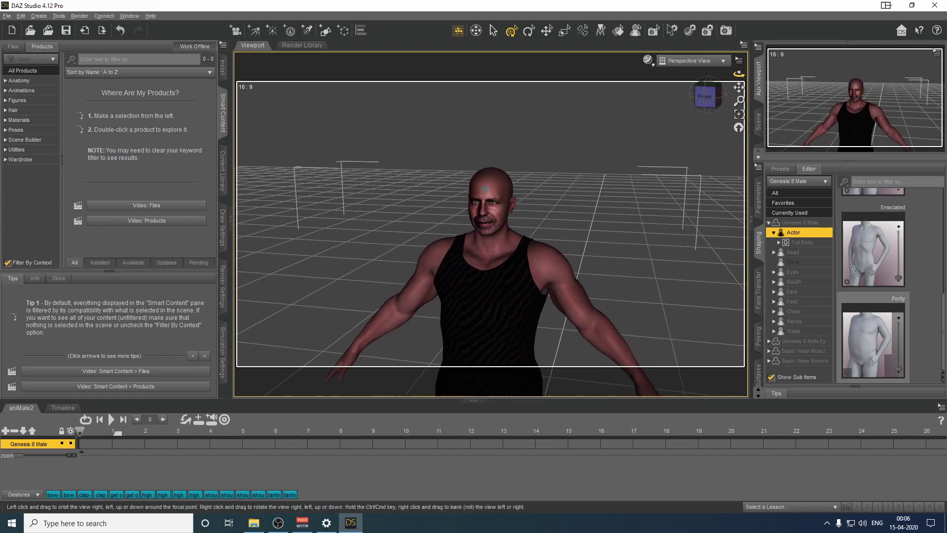
- Browse the Content Library to the Hair > Short hairstyles
left_click(5, 111)
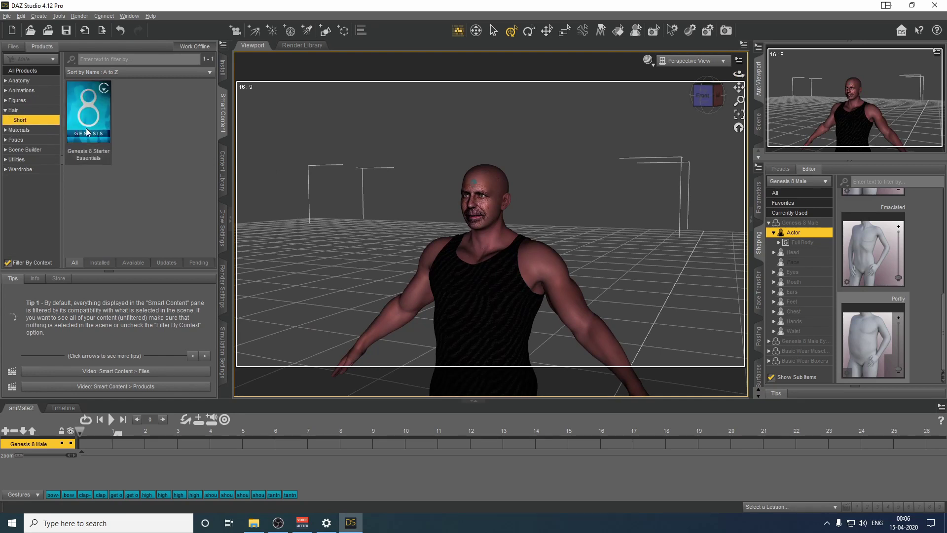
double_click(90, 111)
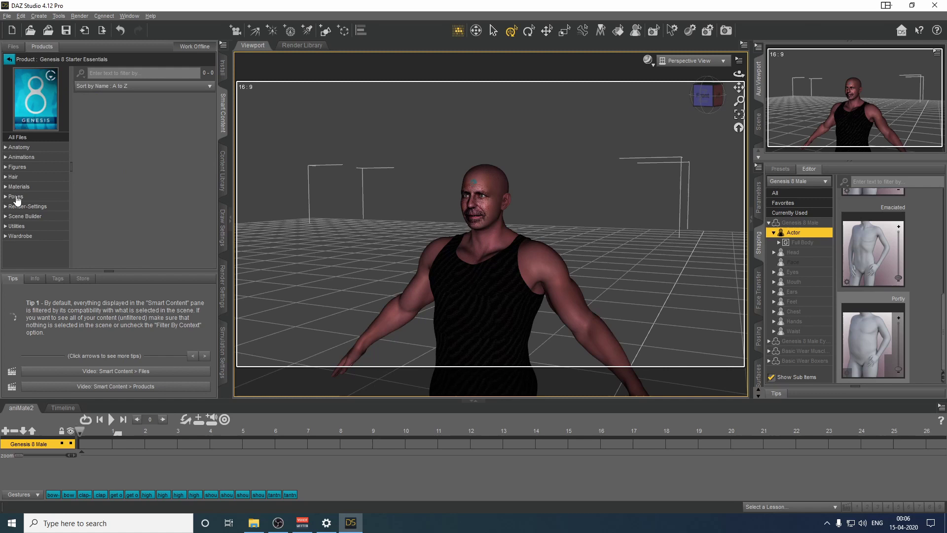
left_click(15, 178)
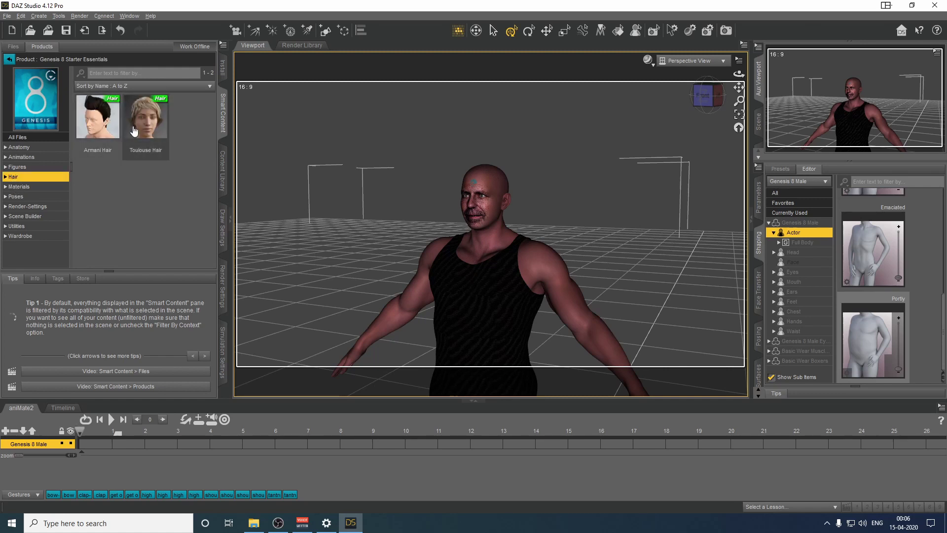
left_click(223, 171)
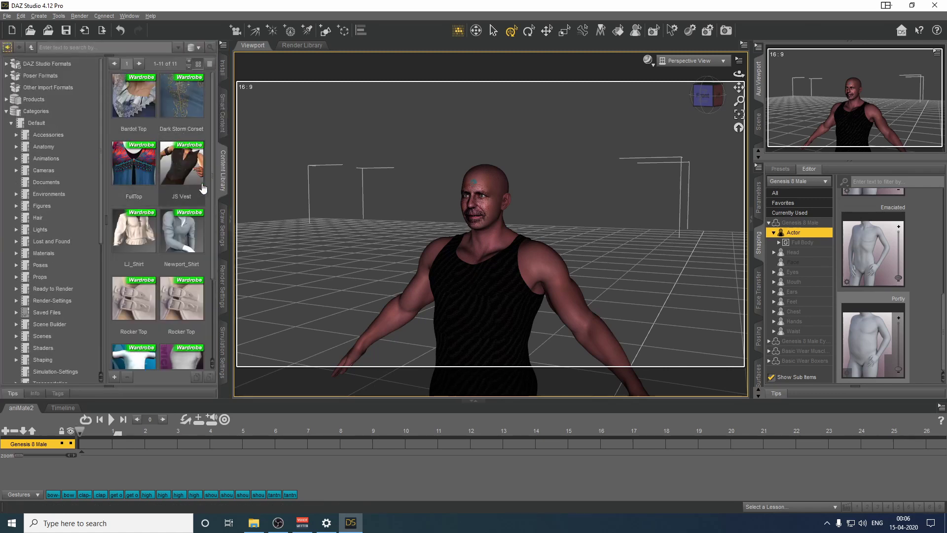
left_click(40, 218)
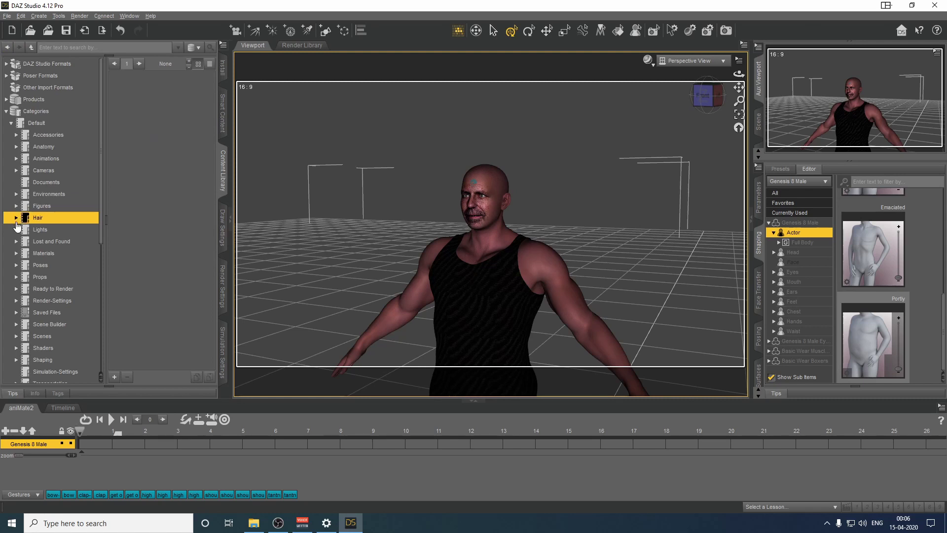
left_click(17, 217)
left_click(43, 230)
left_click(44, 254)
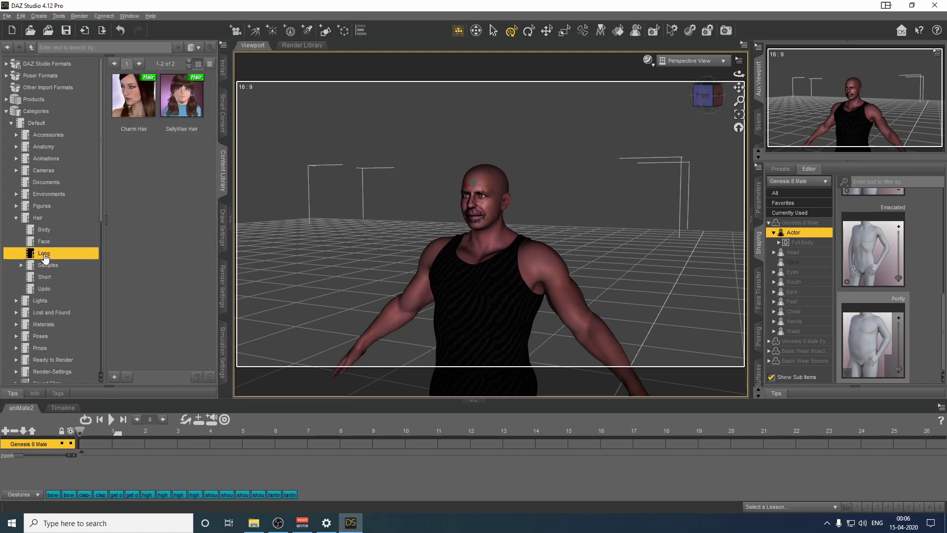
left_click(47, 265)
left_click(46, 277)
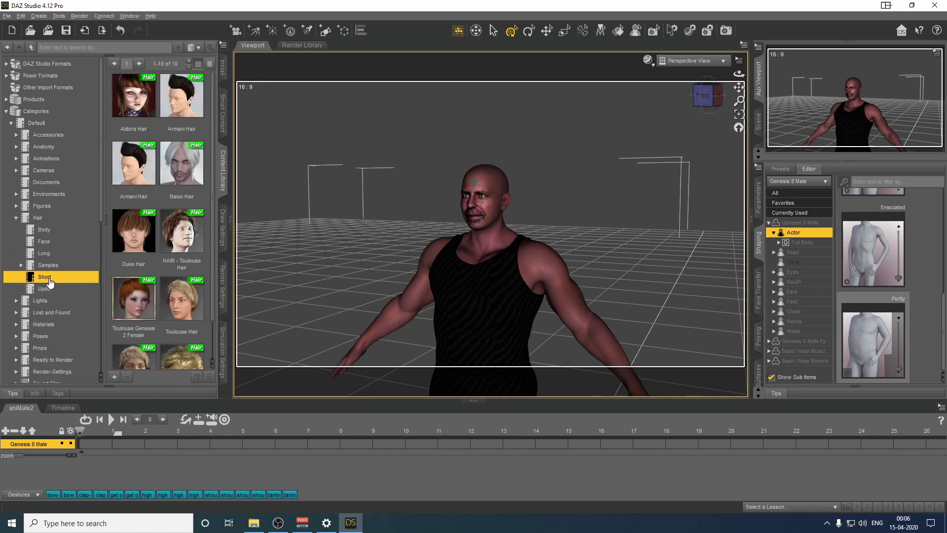
- Drag Armani Hair onto the figure's head and select it
left_click_drag(182, 119, 655, 208)
scroll(873, 244, "up", 3)
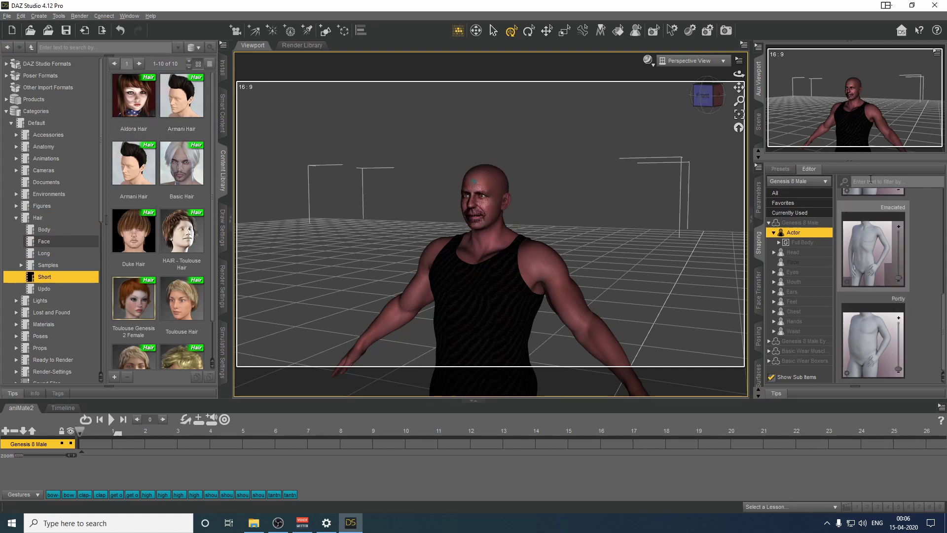
left_click(758, 282)
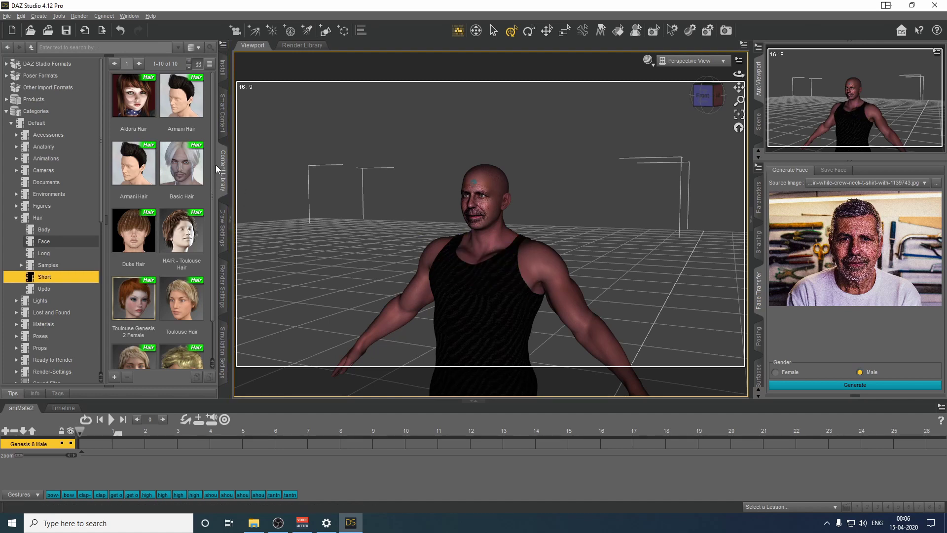
scroll(212, 215, "down", 2)
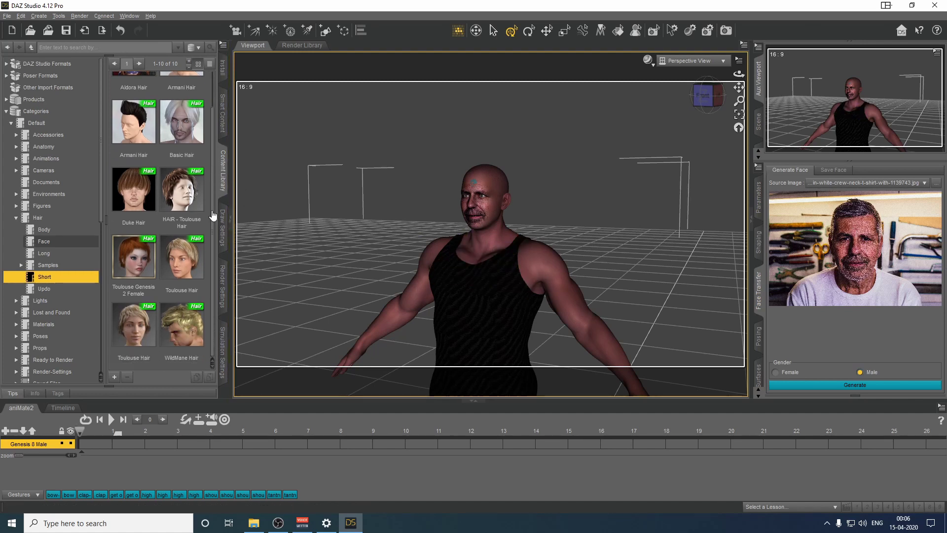
scroll(216, 154, "up", 2)
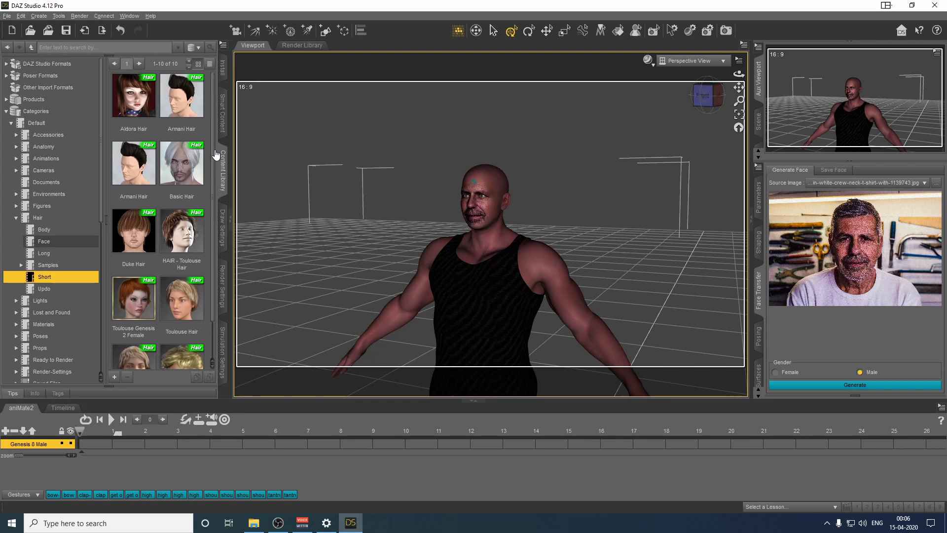
mouse_move(181, 95)
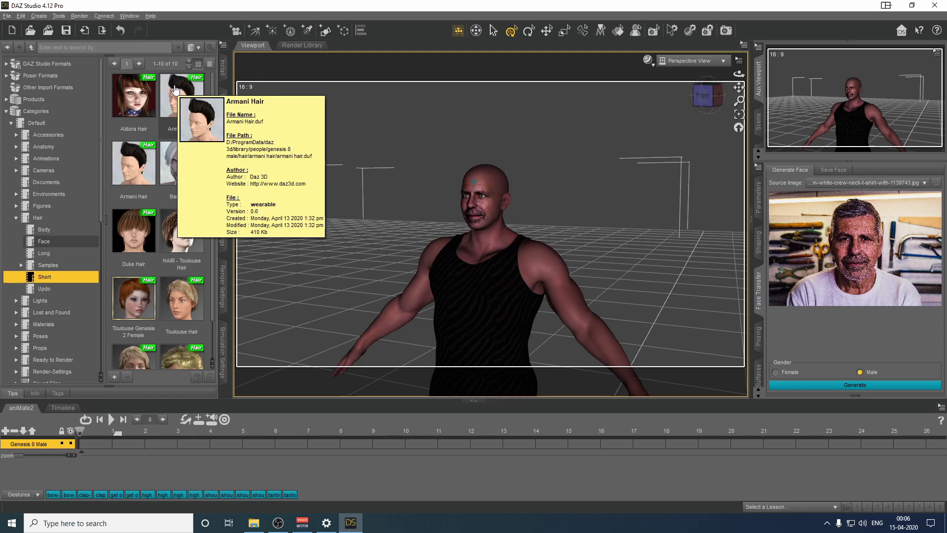
left_click_drag(174, 87, 486, 175)
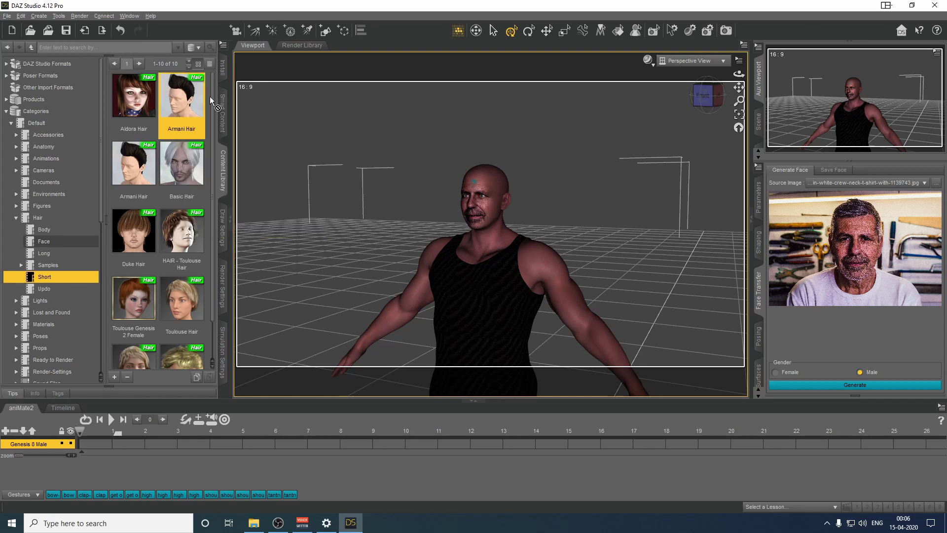
left_click(483, 179)
scroll(487, 154, "up", 5)
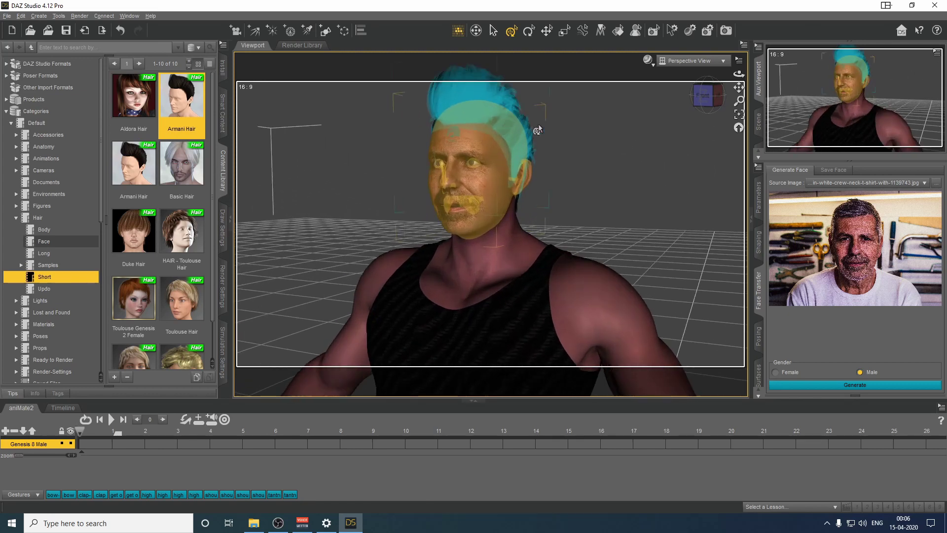
- Delete the black tank top and load the Tankini from Wardrobe > Shirts
left_click(639, 145)
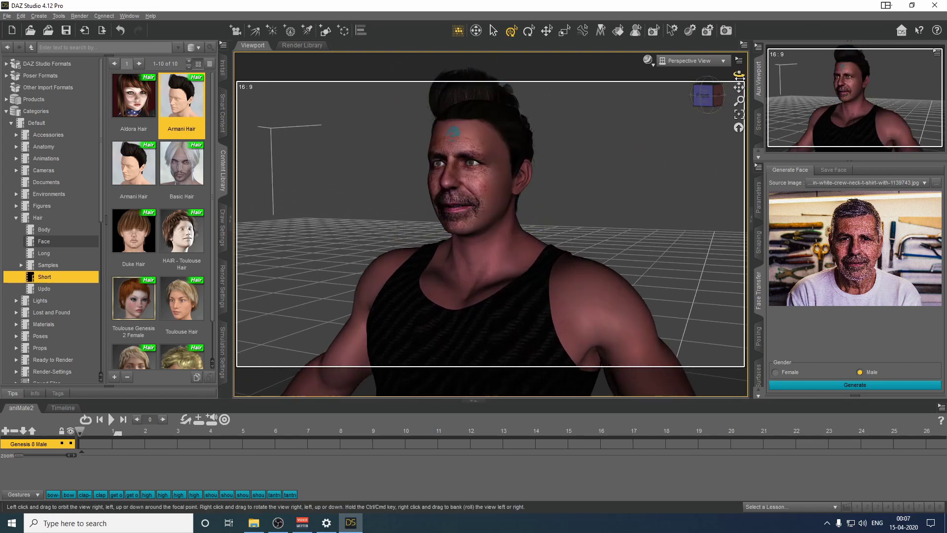
left_click_drag(738, 74, 738, 74)
left_click(706, 95)
scroll(633, 180, "up", 5)
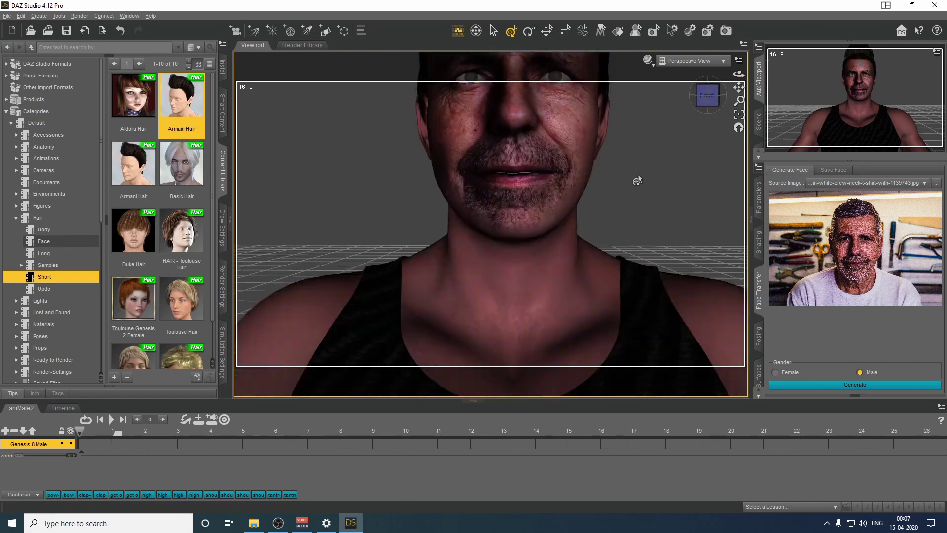
scroll(634, 182, "down", 5)
scroll(563, 251, "down", 2)
right_click(508, 296)
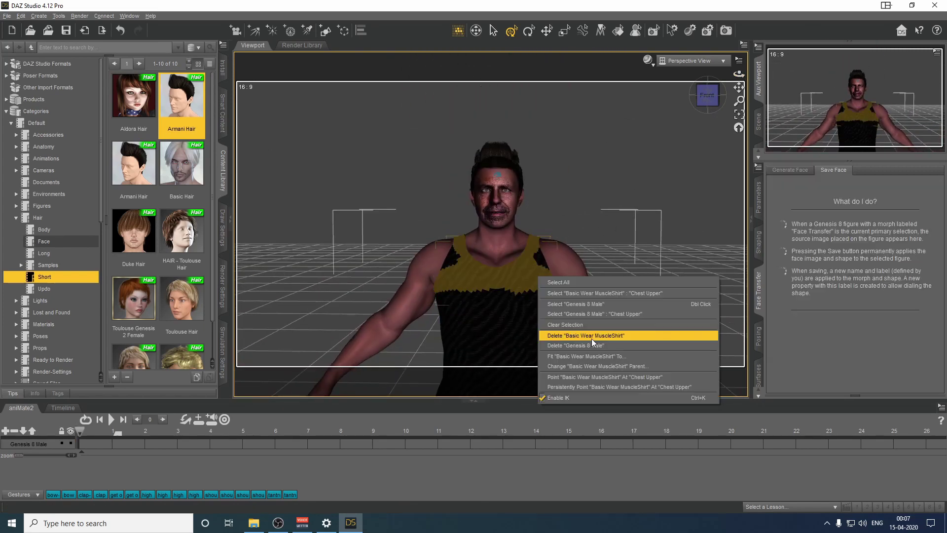
left_click(593, 337)
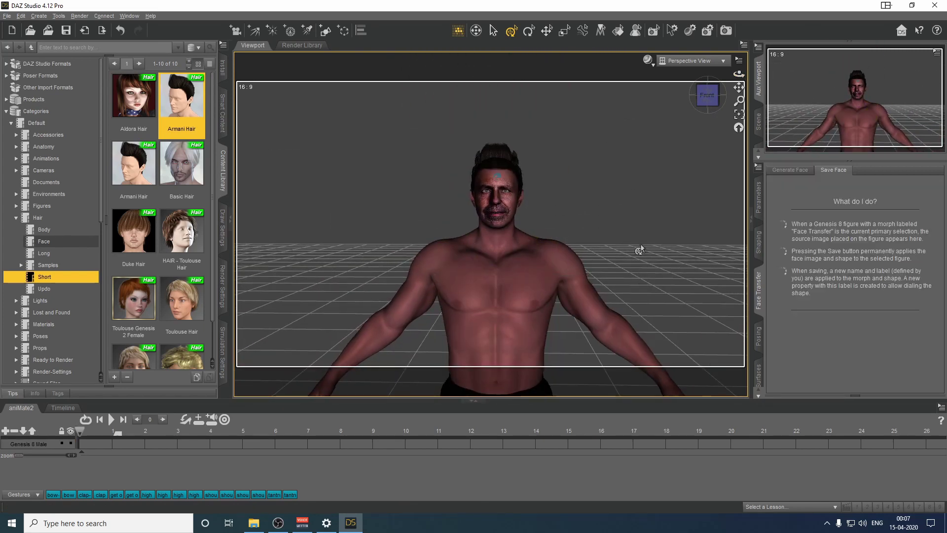
scroll(69, 347, "down", 1)
scroll(69, 346, "down", 2)
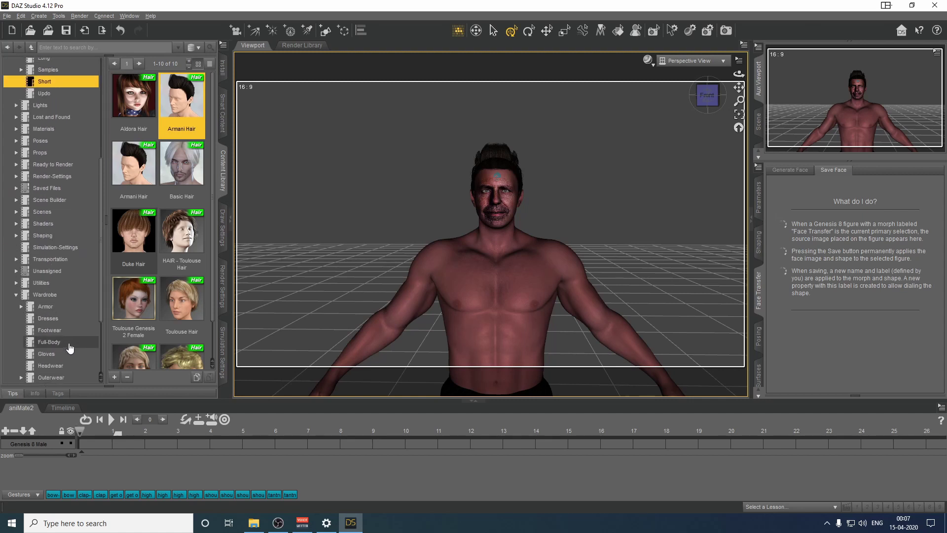
scroll(67, 341, "down", 1)
scroll(65, 336, "down", 2)
scroll(65, 331, "down", 1)
scroll(64, 330, "down", 2)
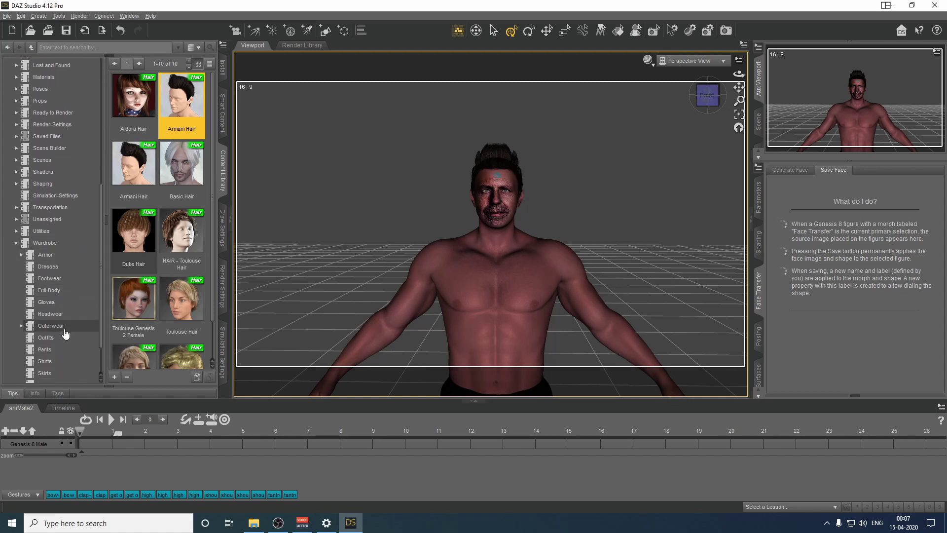
left_click(62, 334)
scroll(155, 222, "down", 2)
double_click(133, 336)
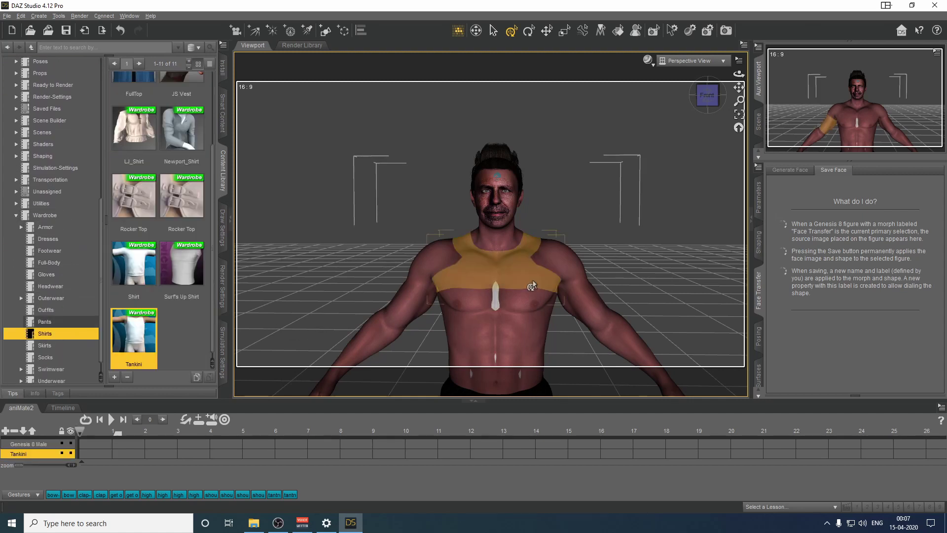
- Fit the Tankini to Genesis 8 Male from the Scene pane
left_click(761, 122)
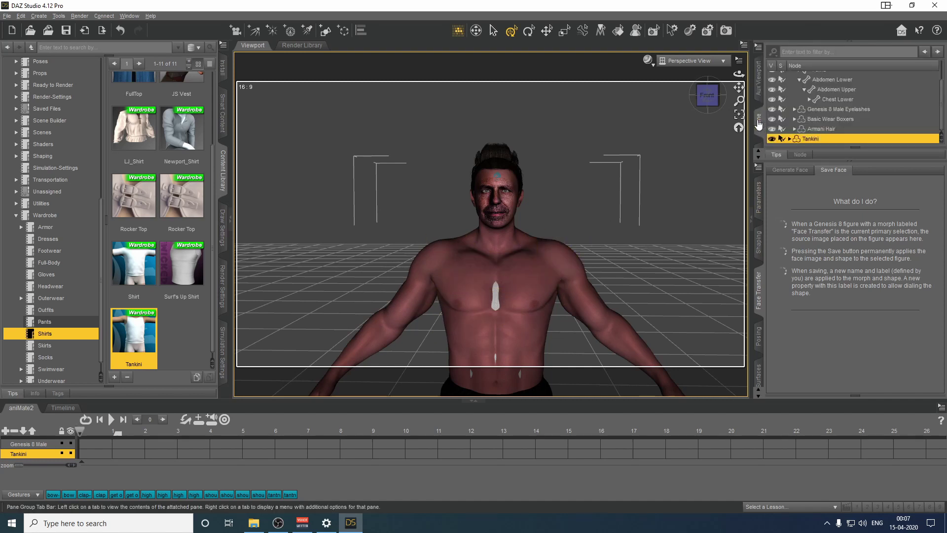
right_click(818, 141)
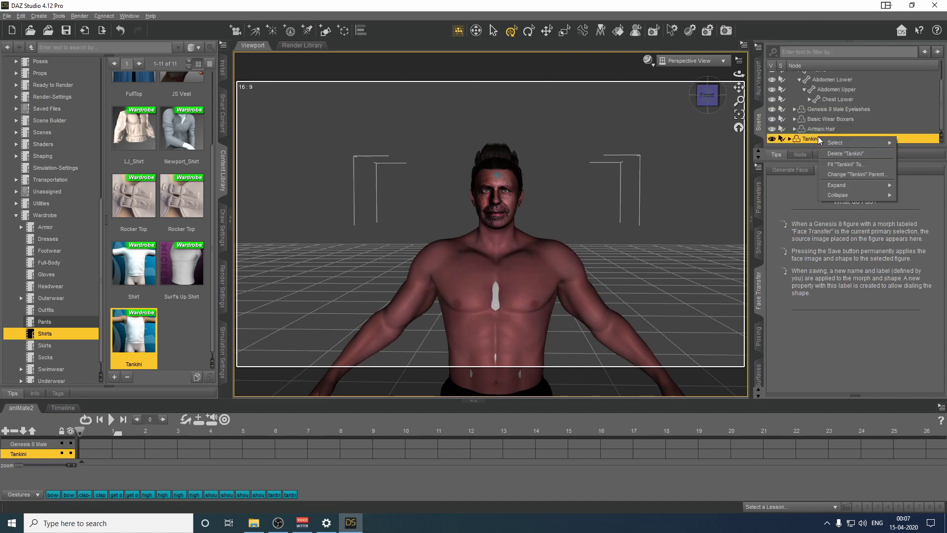
left_click(845, 165)
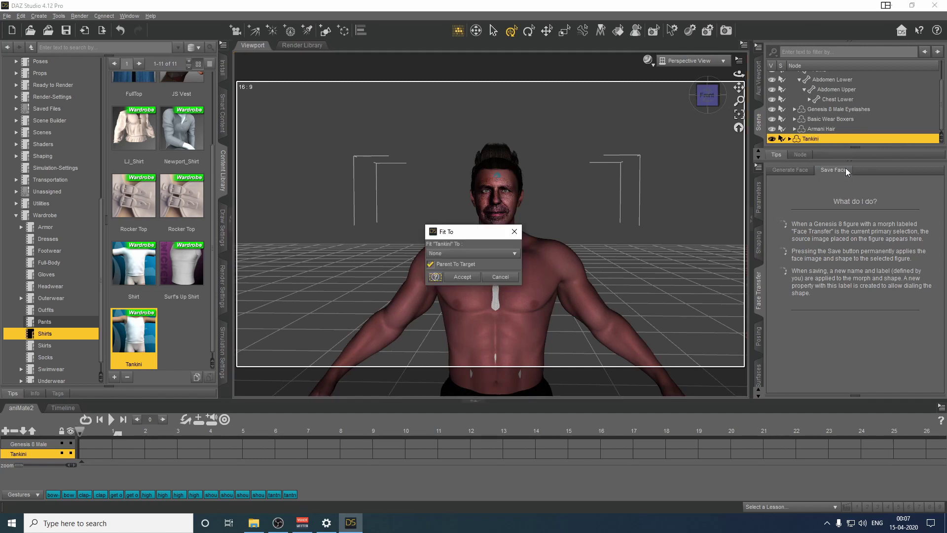
left_click(479, 255)
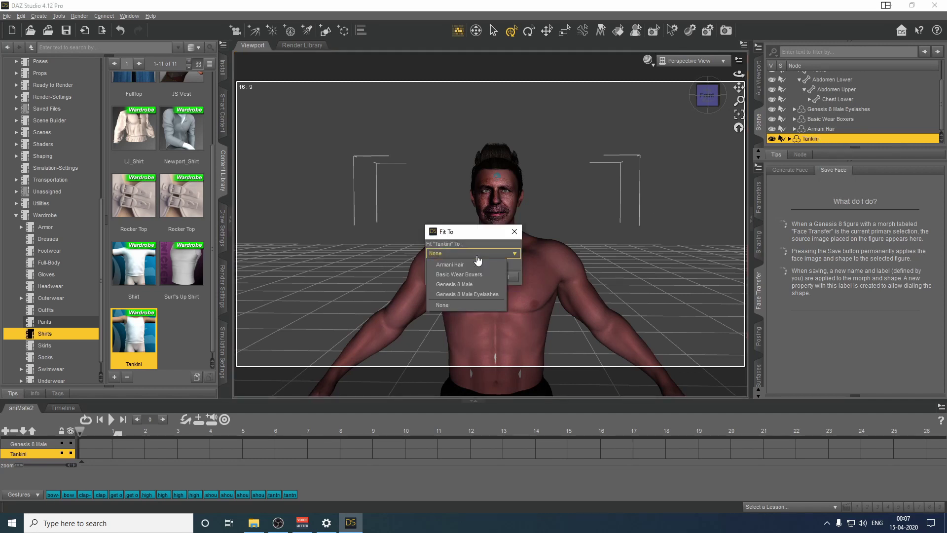
left_click(466, 285)
left_click(462, 279)
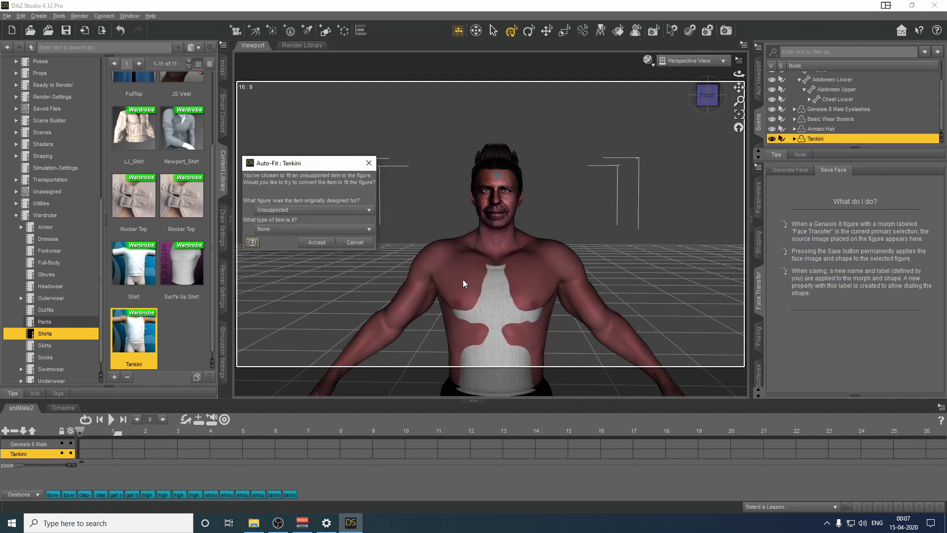
- Auto-fit the Tankini as a Genesis 3 Male Full-Body item
left_click(289, 210)
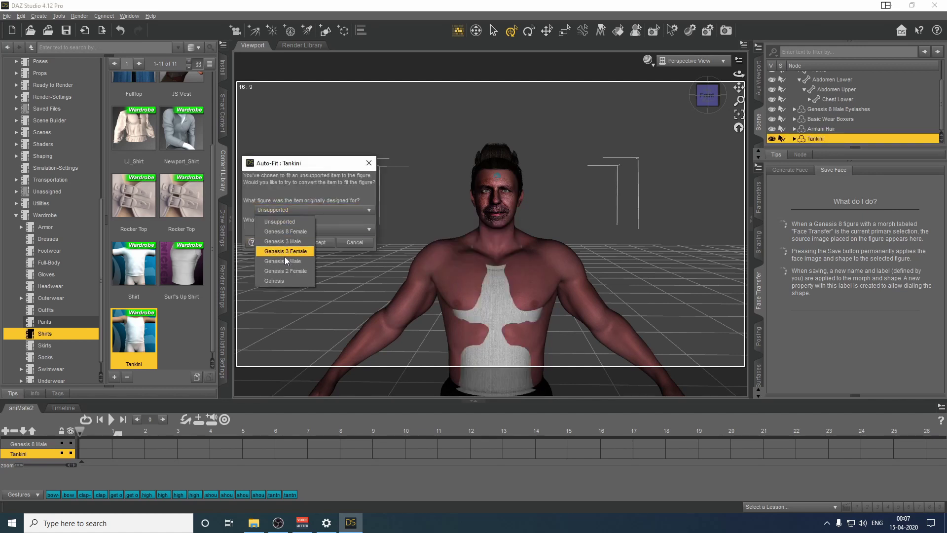
left_click(294, 243)
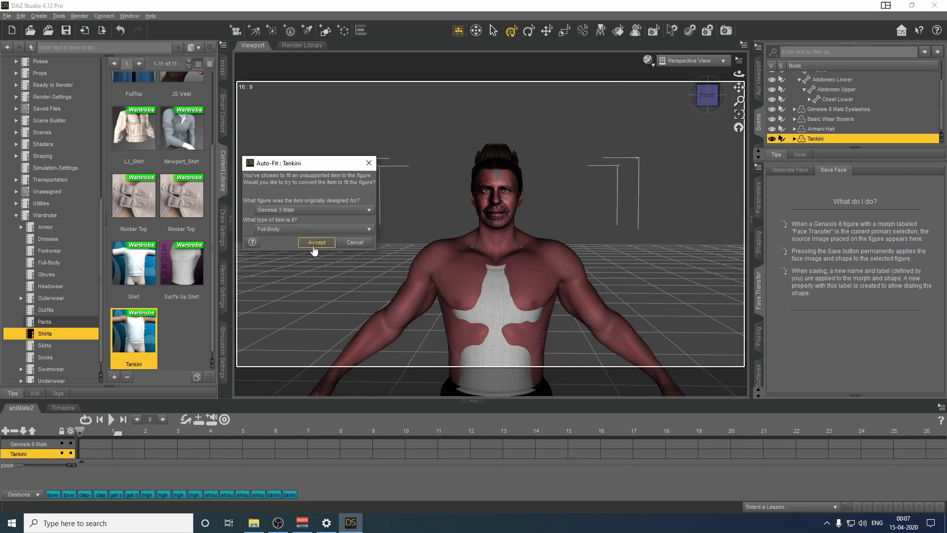
left_click(316, 244)
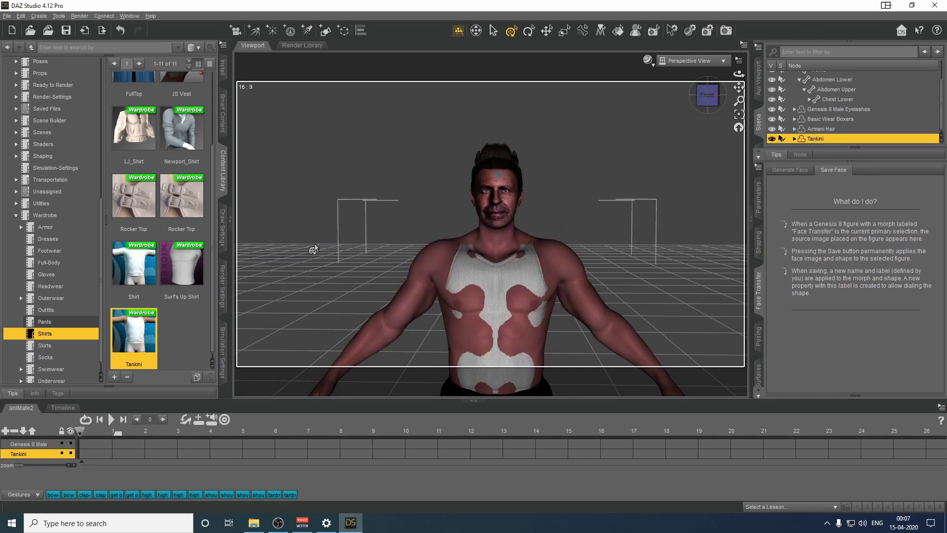
- Raise the Tankini Expand All morph to about 144% and orbit to check the fit
left_click(758, 211)
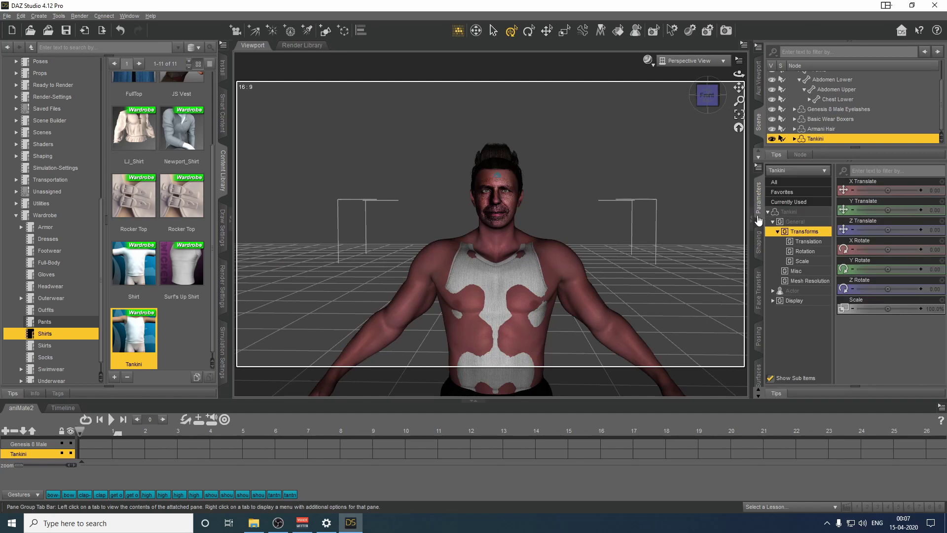
left_click(758, 237)
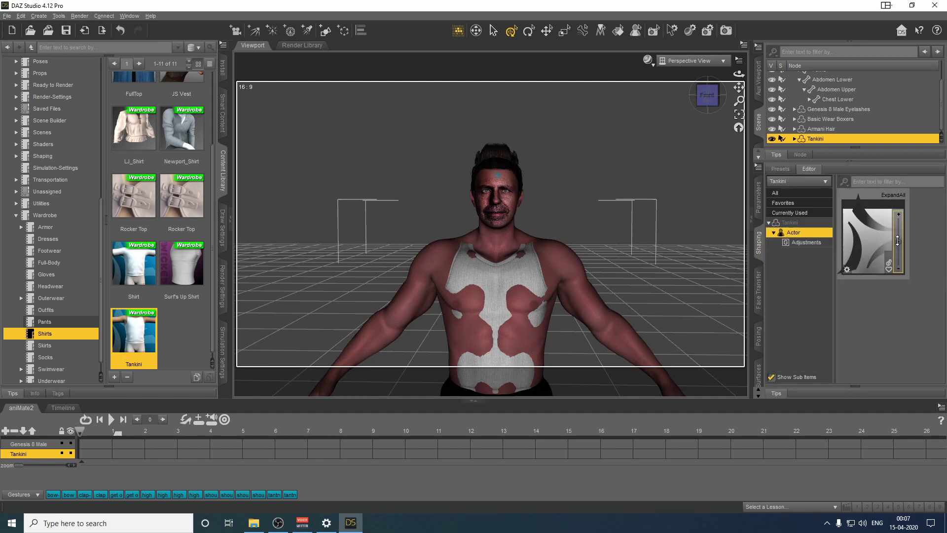
left_click_drag(899, 242, 900, 240)
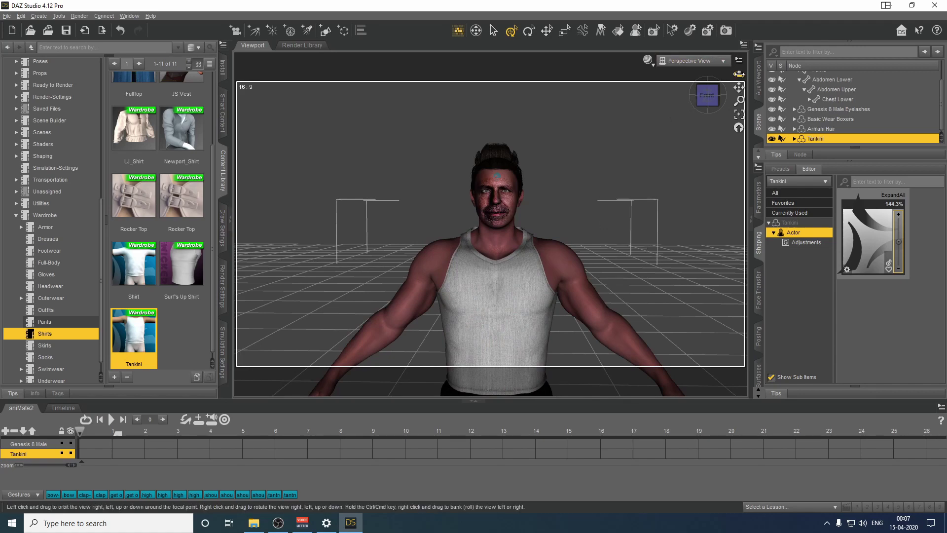
mouse_move(738, 74)
left_mouse_down()
mouse_move(696, 77)
mouse_move(666, 119)
left_mouse_up()
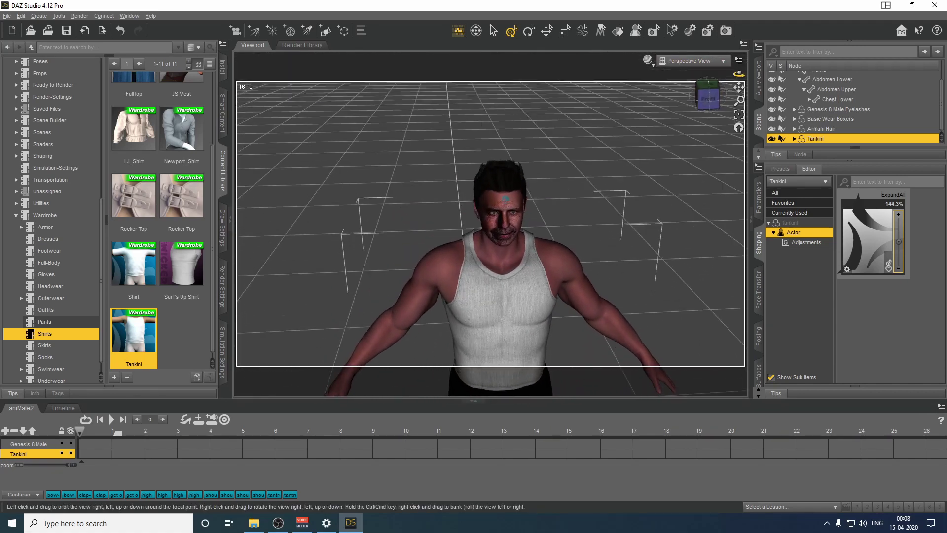
left_click_drag(666, 118, 669, 85)
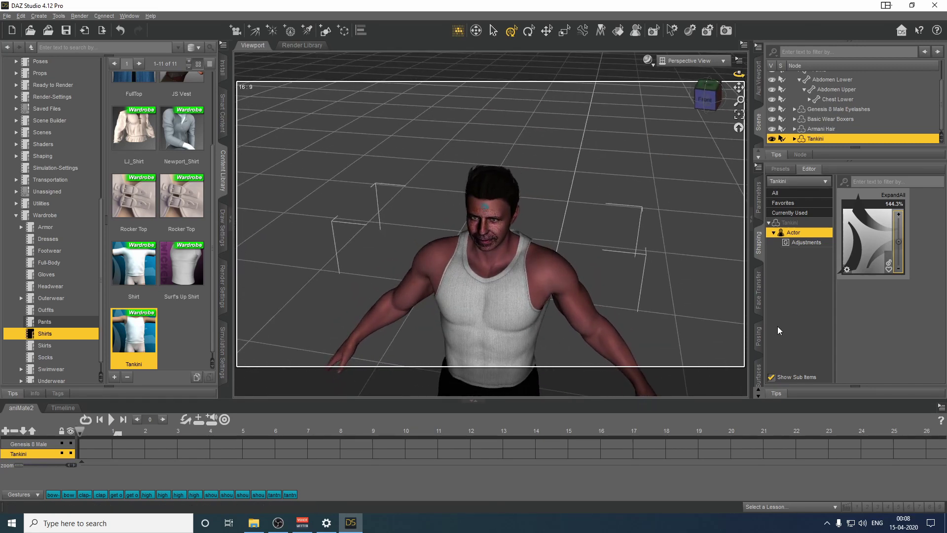
- Apply Base Pose Kneeling B to Genesis 8 Male and frame the crouching figure
left_click(758, 335)
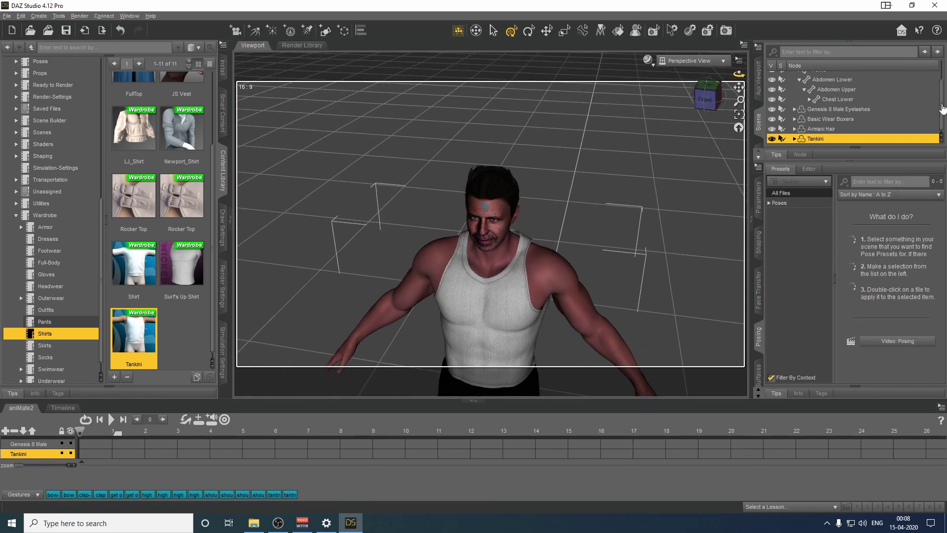
scroll(941, 108, "up", 1)
left_click(812, 78)
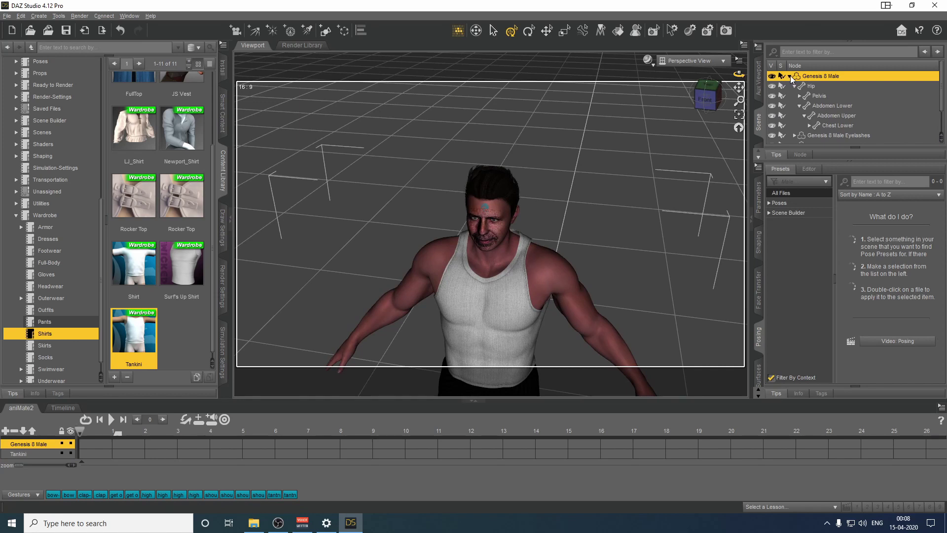
left_click(788, 77)
left_click(787, 208)
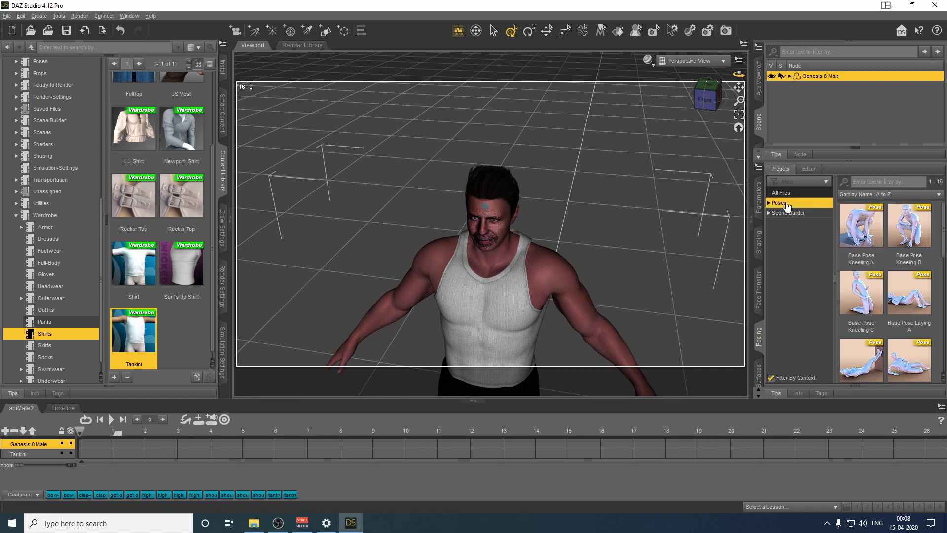
double_click(905, 228)
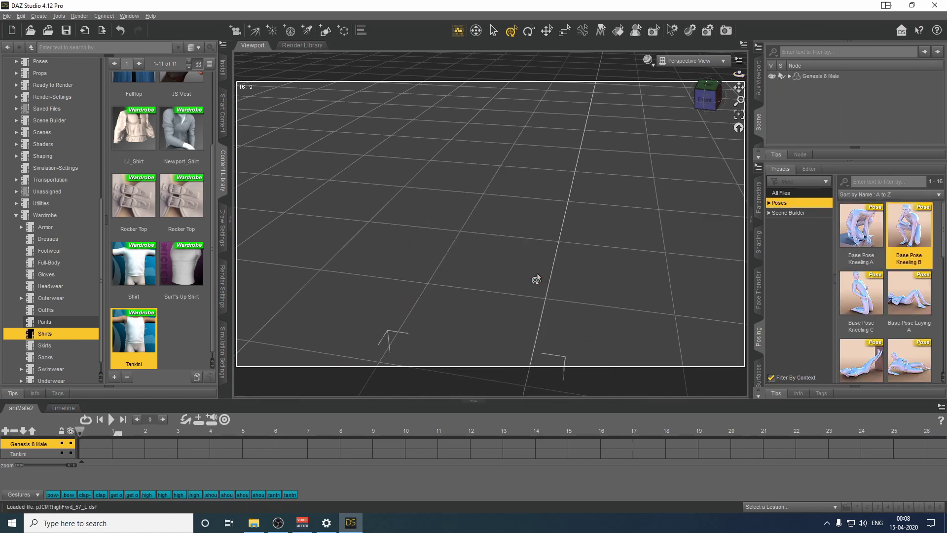
mouse_move(738, 87)
left_mouse_down()
mouse_move(482, 323)
mouse_move(488, 247)
left_mouse_up()
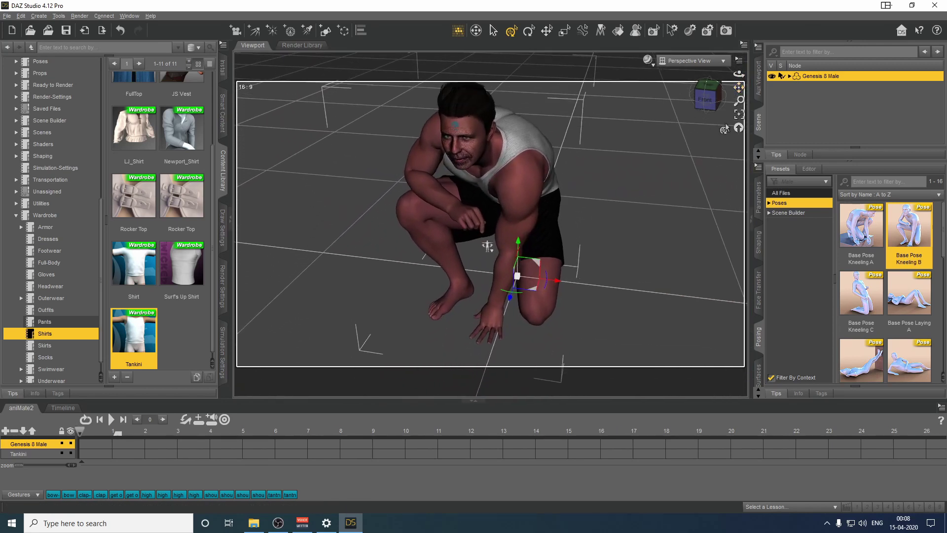
left_click(670, 225)
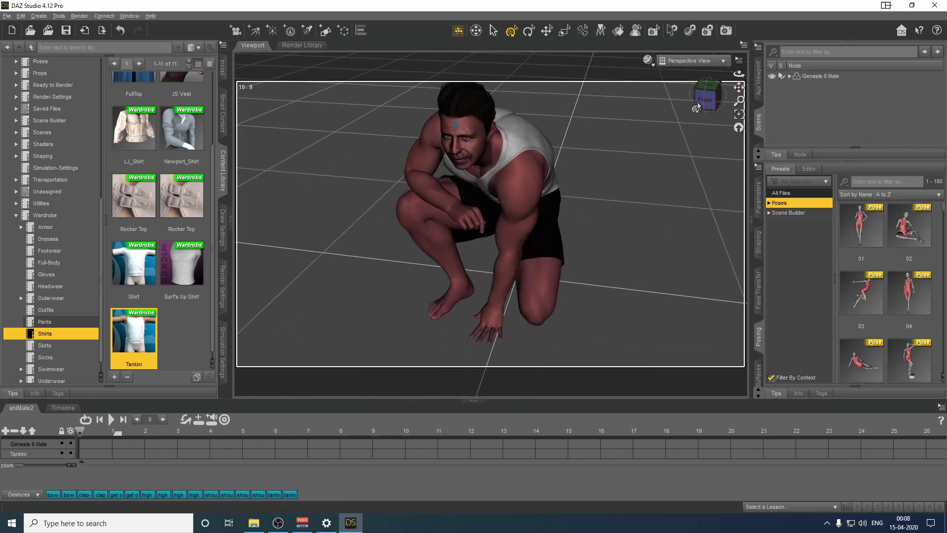
left_click_drag(739, 74, 740, 77)
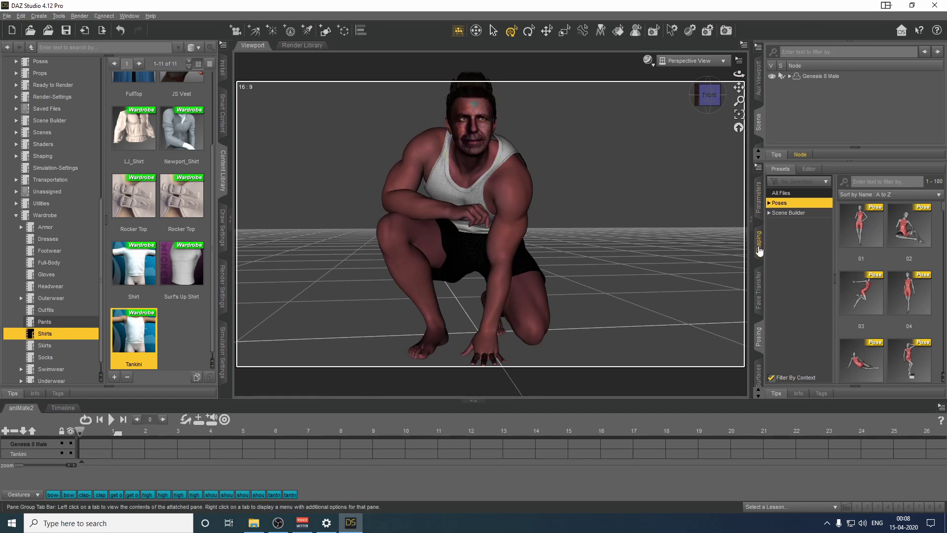
- Switch Face Transfer to Save Face with Genesis 8 Male selected
left_click(755, 289)
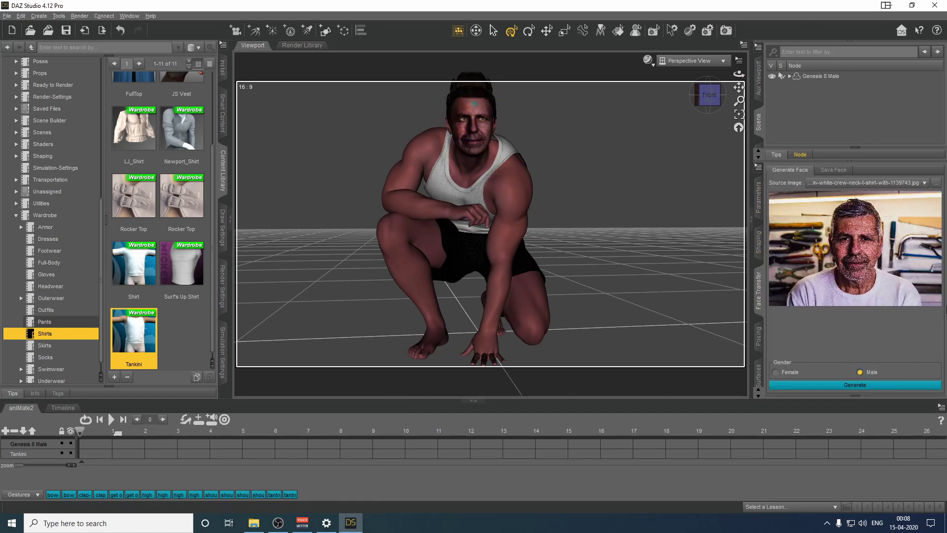
left_click(831, 172)
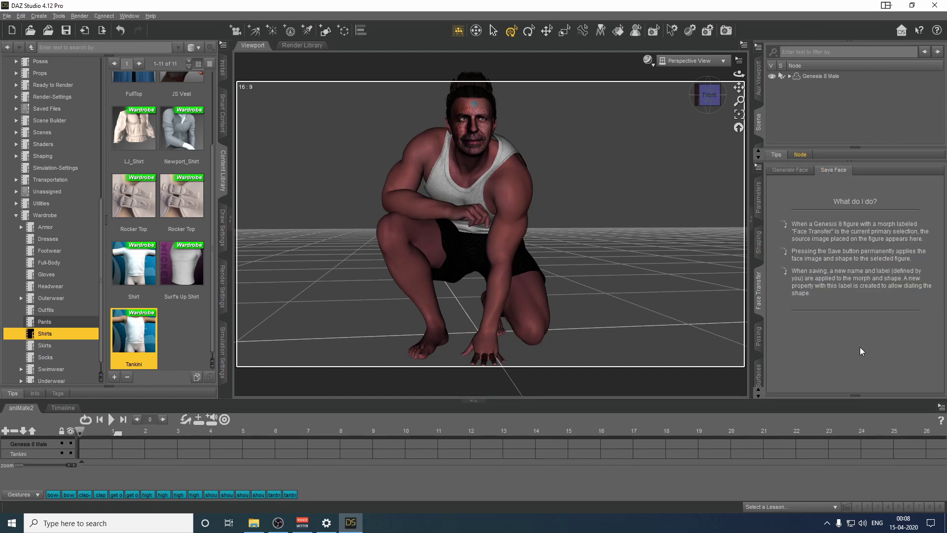
left_click(817, 77)
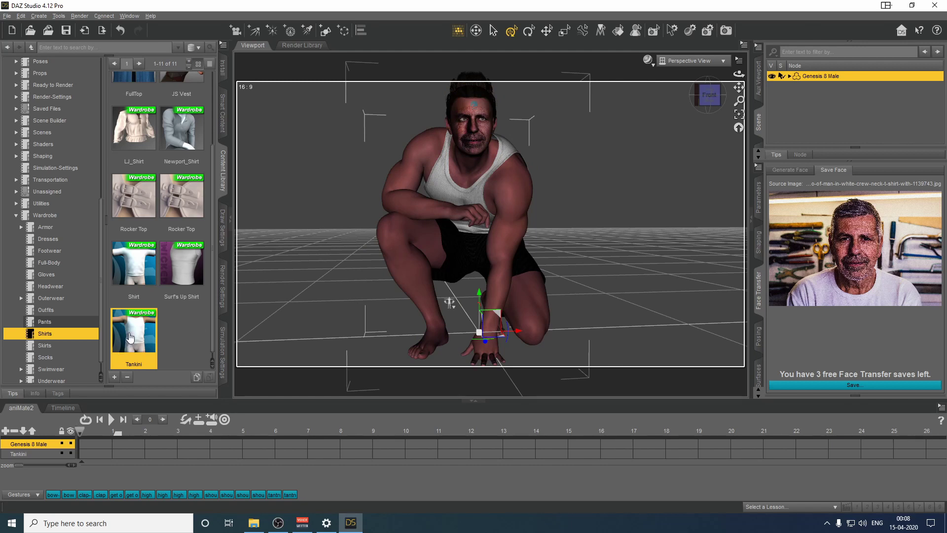
- Switch the aniMate2 block list to the aniMate > Fighting category
left_click(28, 495)
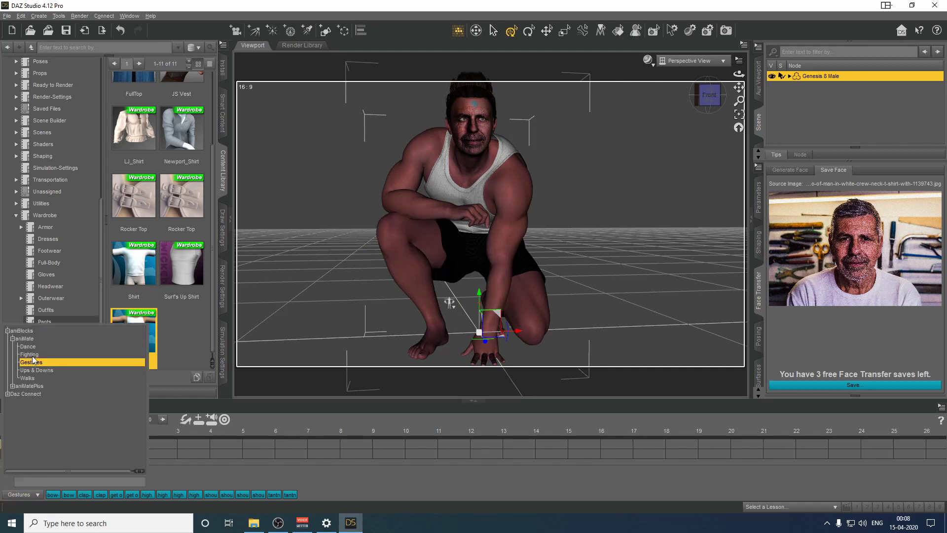
left_click(30, 354)
double_click(54, 494)
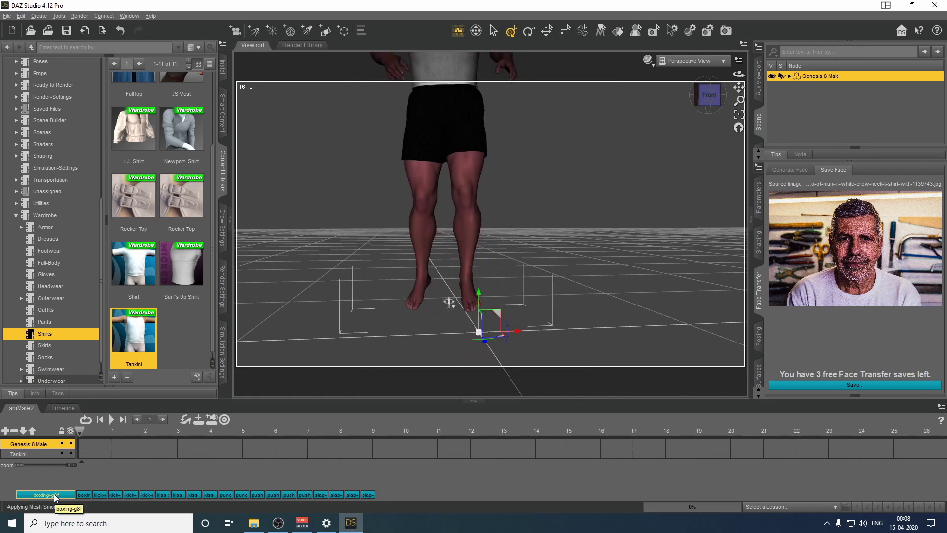
- Preview the kick, boxing and punch aniBlocks on the kneeling figure
left_click(80, 496)
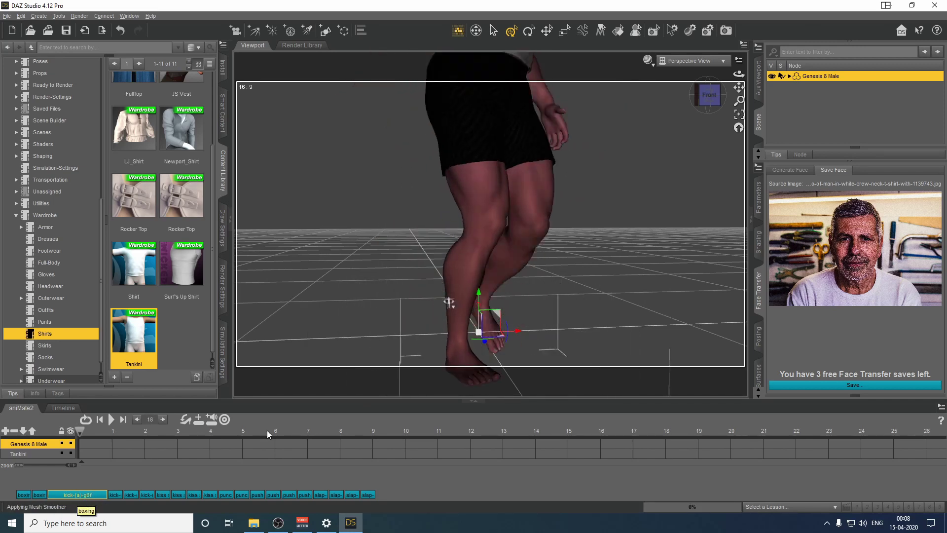
mouse_move(738, 87)
left_mouse_down()
mouse_move(738, 100)
mouse_move(623, 173)
left_mouse_up()
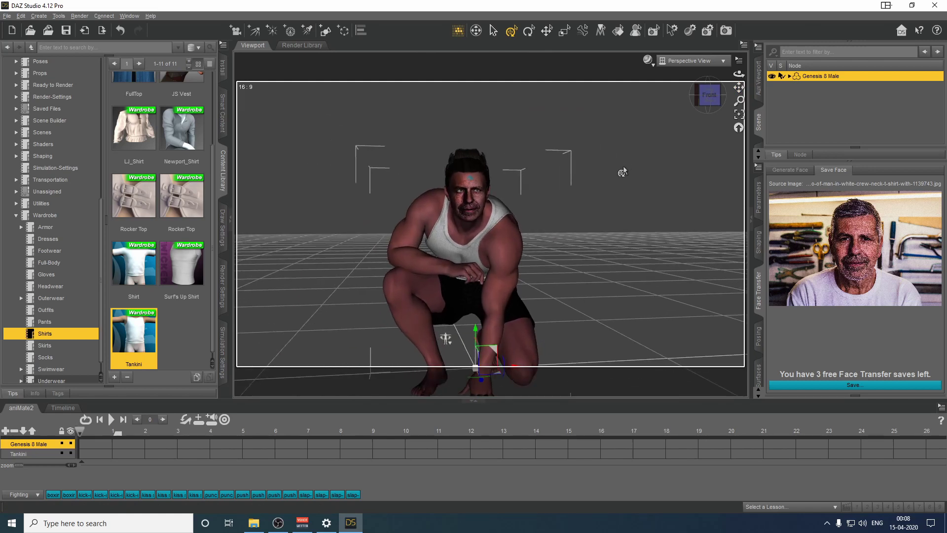
scroll(624, 172, "down", 3)
left_click(103, 495)
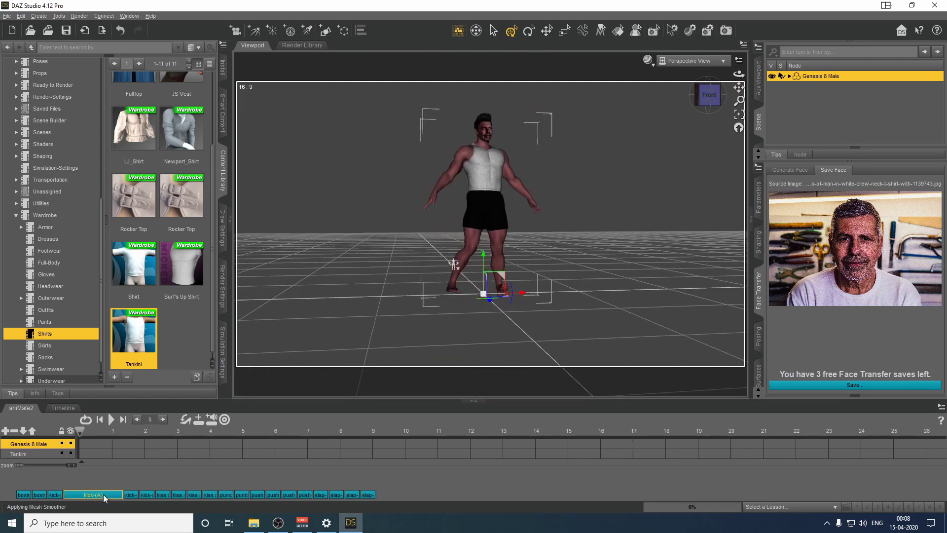
left_click(73, 495)
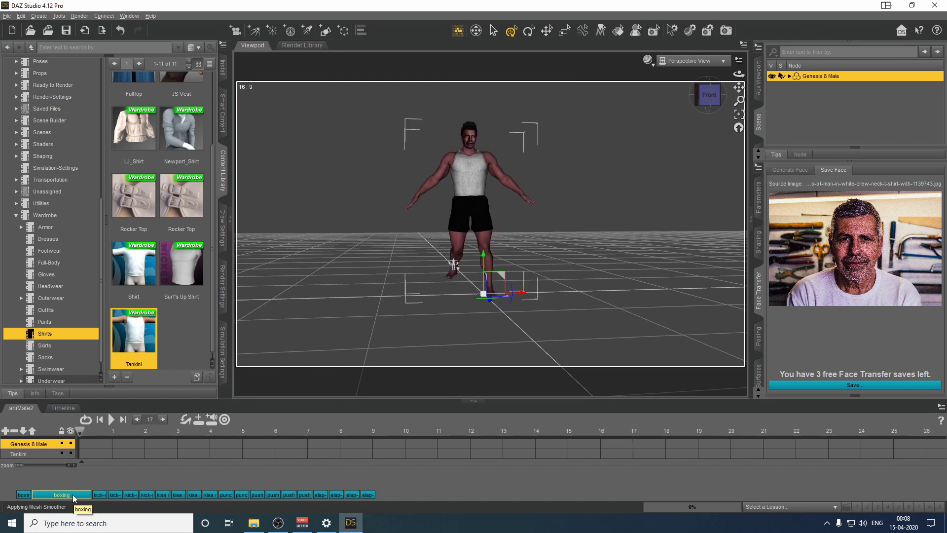
left_click(206, 496)
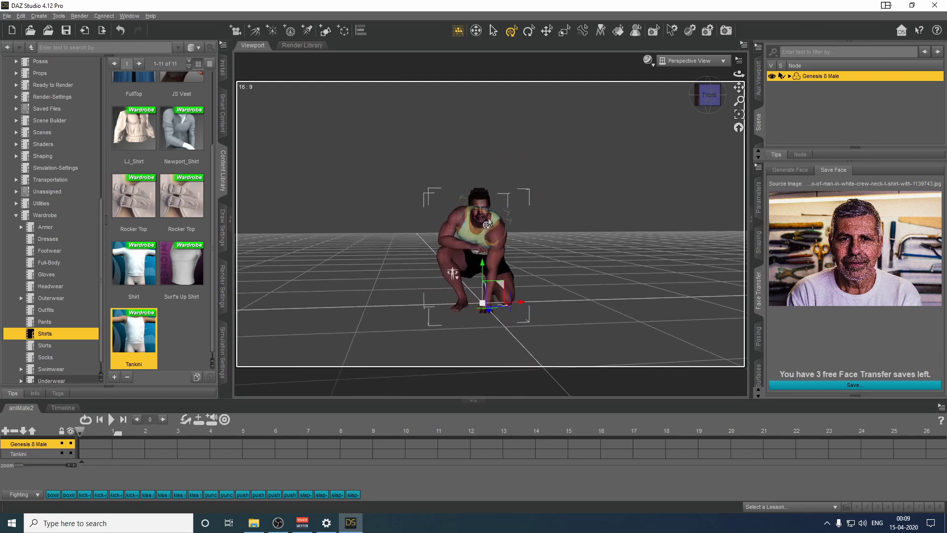
- Move the camera closer and set the viewport DrawStyle to Cartoon Shaded
right_click_drag(634, 227, 271, 277, "alt")
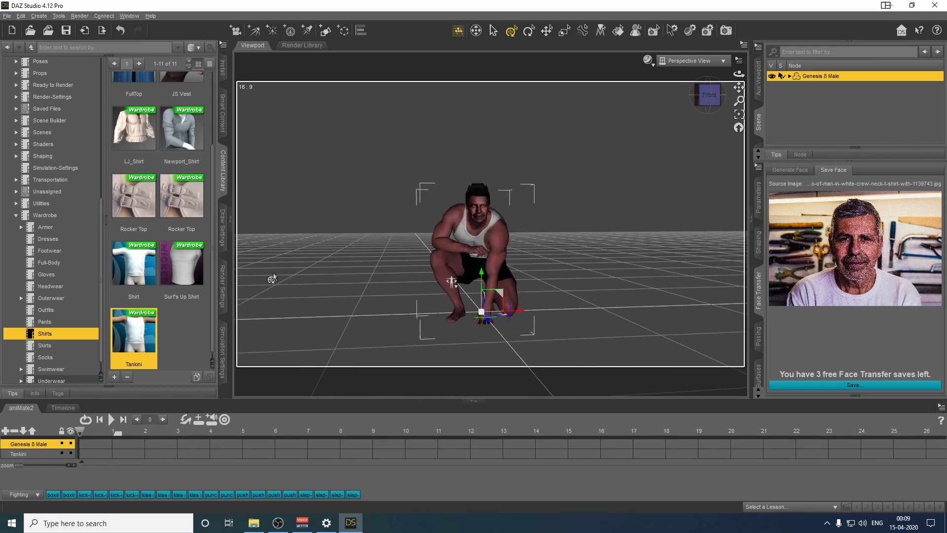
left_click(223, 285)
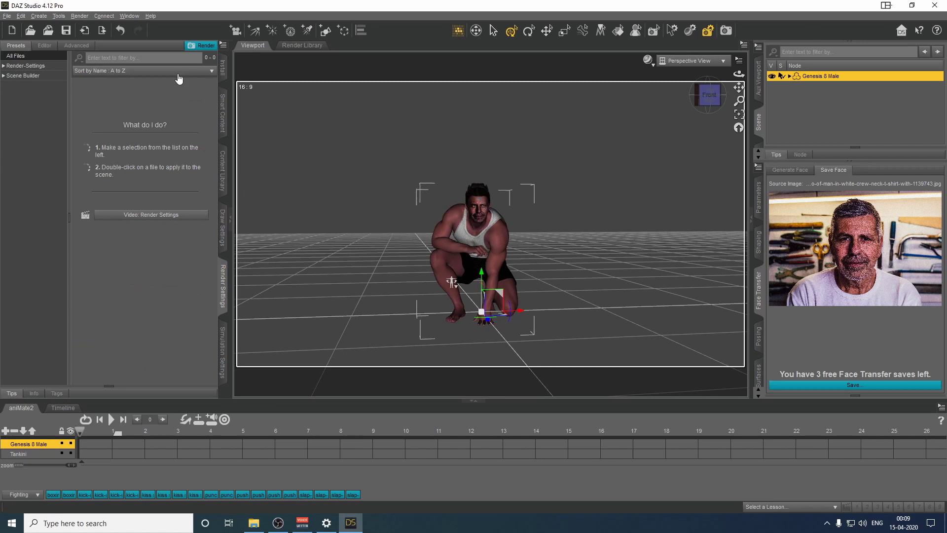
left_click(220, 227)
left_click(70, 57)
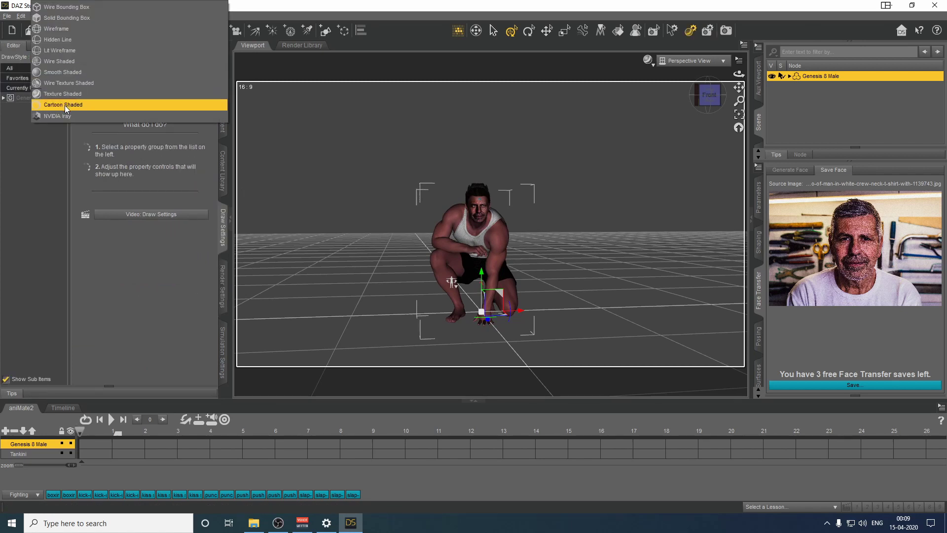
left_click(64, 105)
- Close the draw style list and switch the left panel to Smart Content
left_click(71, 61)
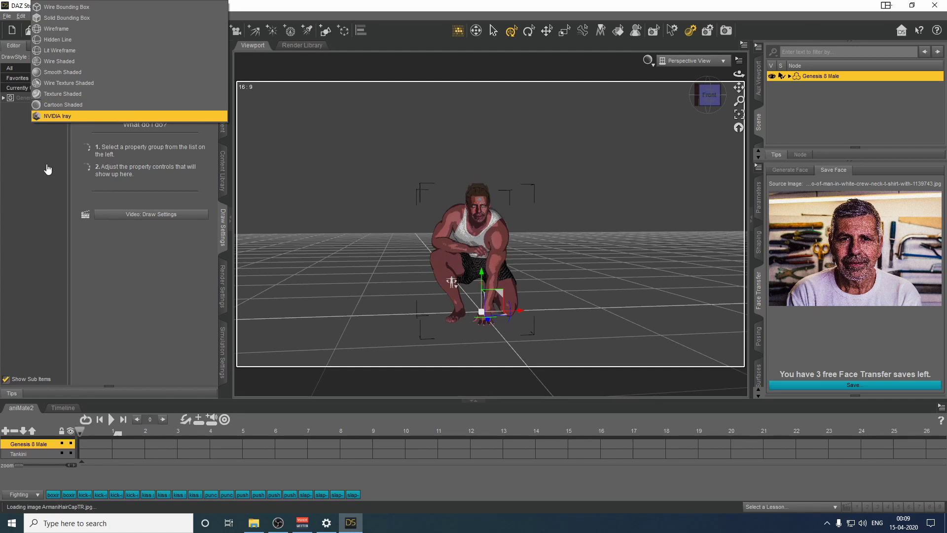
left_click(224, 295)
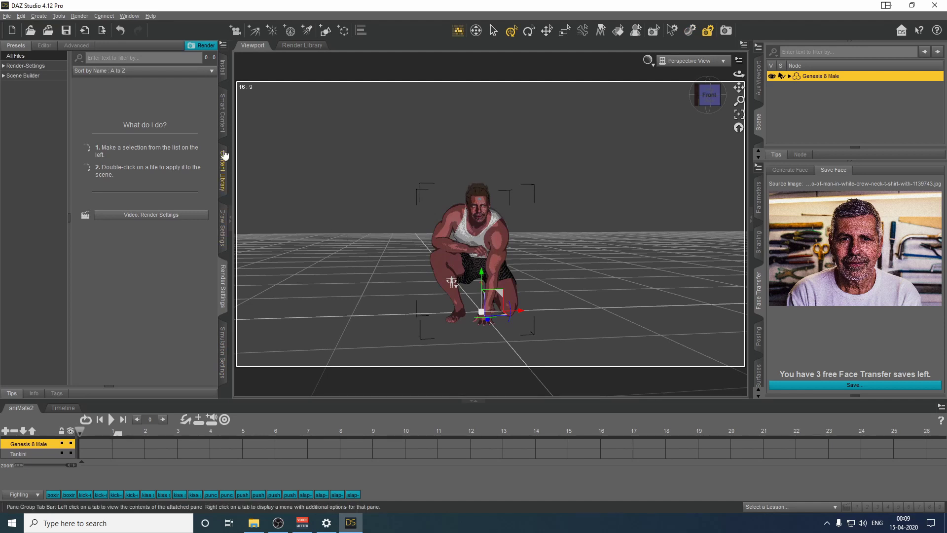
left_click(223, 109)
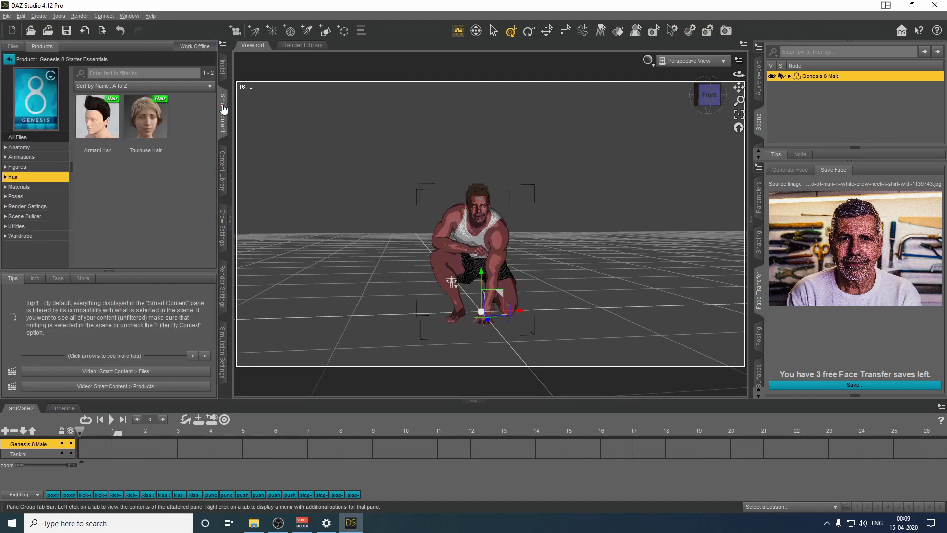
left_click(101, 31)
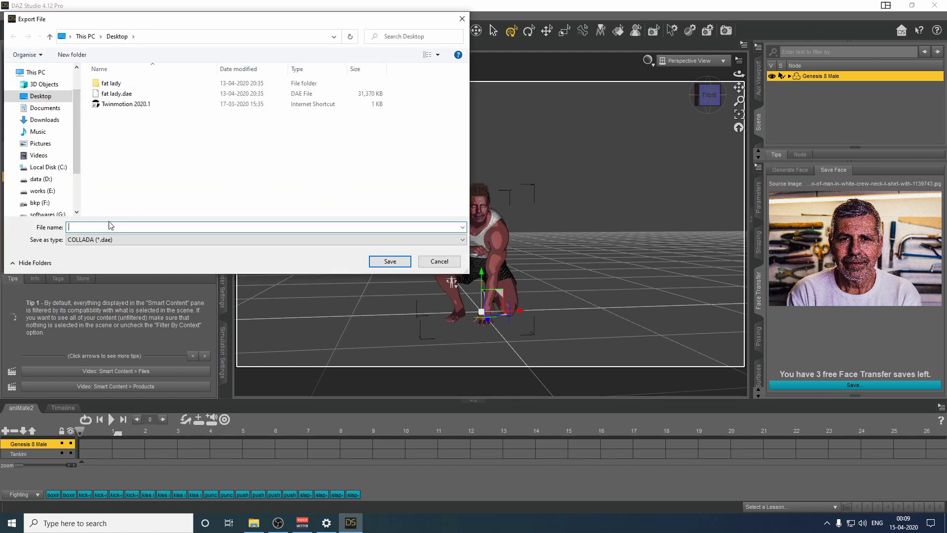
left_click(111, 239)
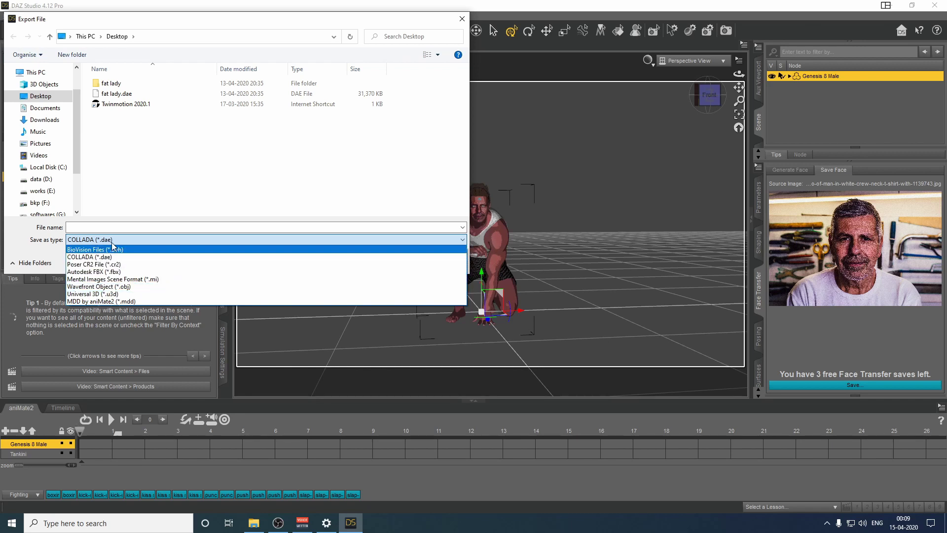
left_click(238, 183)
left_click(440, 261)
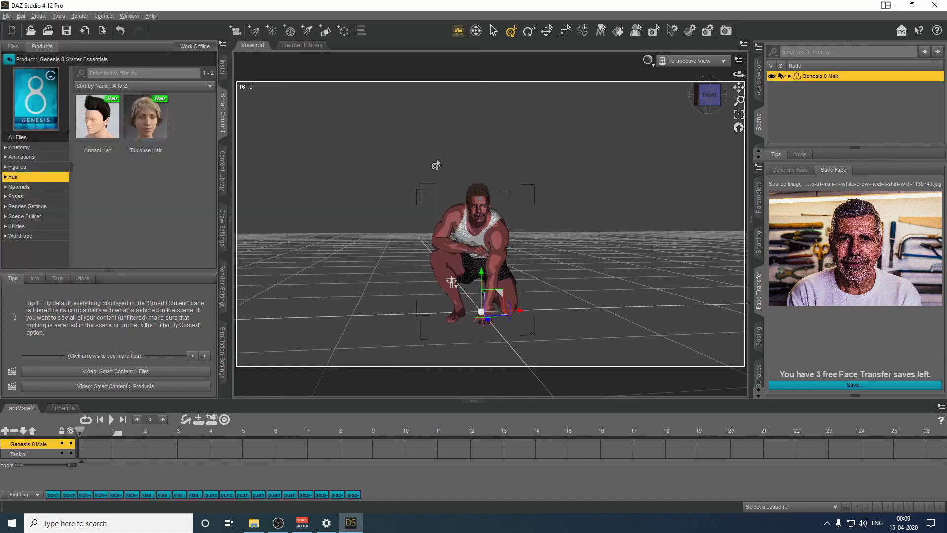